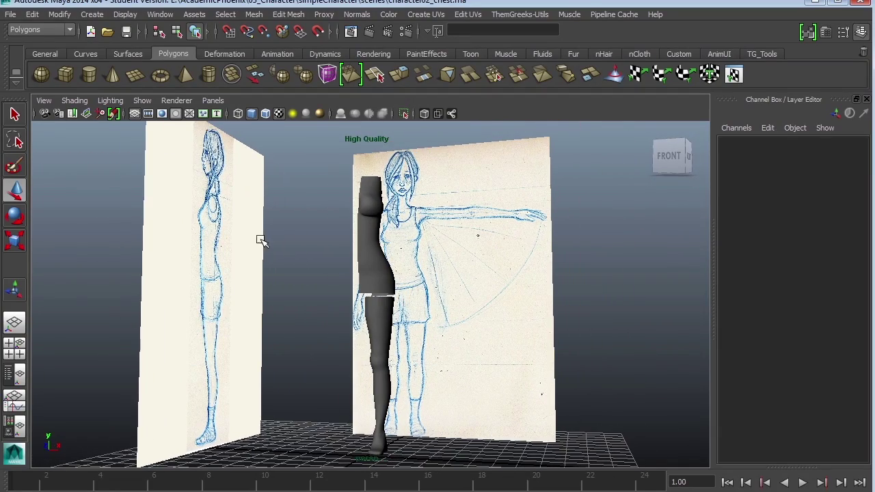
Create a polygon cylinder with 12 axis subdivisions, 8 height subdivisions and 0 cap subdivisions
left_click(88, 75)
left_click_drag(371, 403, 370, 326)
left_click(746, 297)
left_click(842, 351)
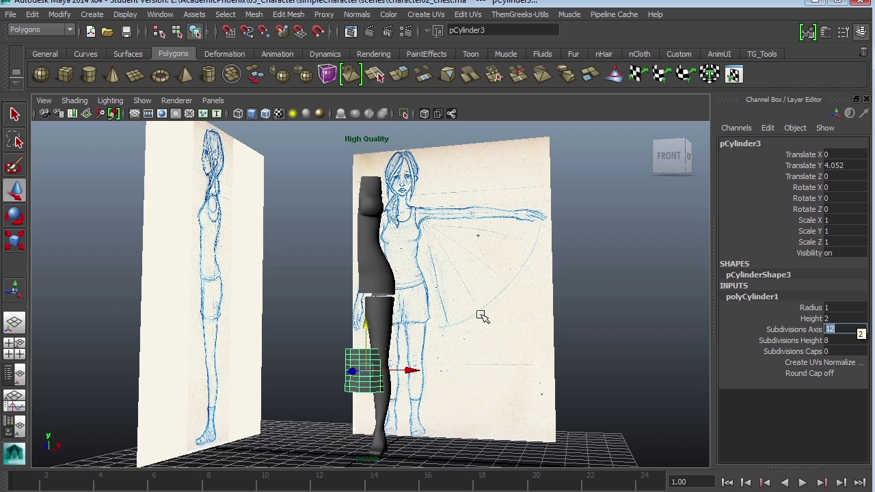
Move the cylinder up beside the chest near the drawn outstretched arm and tip it sideways about the Z axis
left_click_drag(367, 370, 439, 217)
key("e")
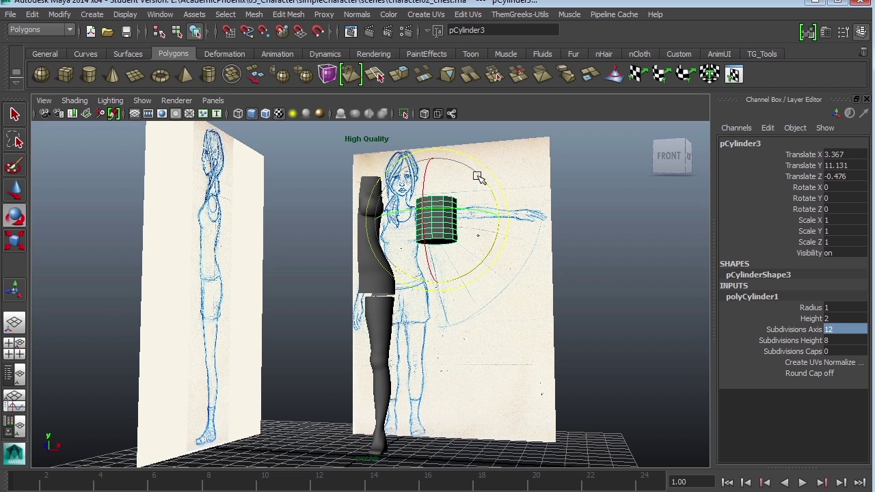
left_click_drag(479, 177, 481, 307)
Set the cylinder's Z rotation to exactly 90 degrees, working in the front view
key("space")
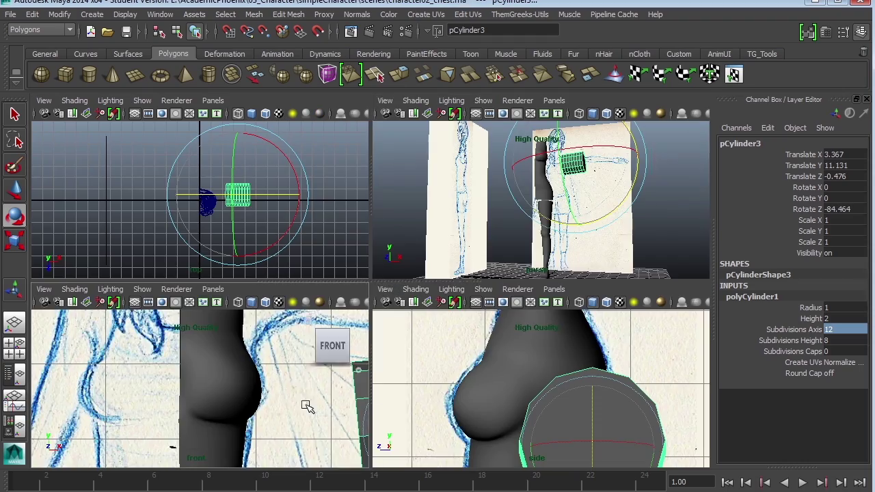
key("space")
middle_click_drag(673, 382, 403, 400, "alt")
right_click_drag(520, 406, 407, 342, "alt")
middle_click_drag(425, 352, 395, 333, "alt")
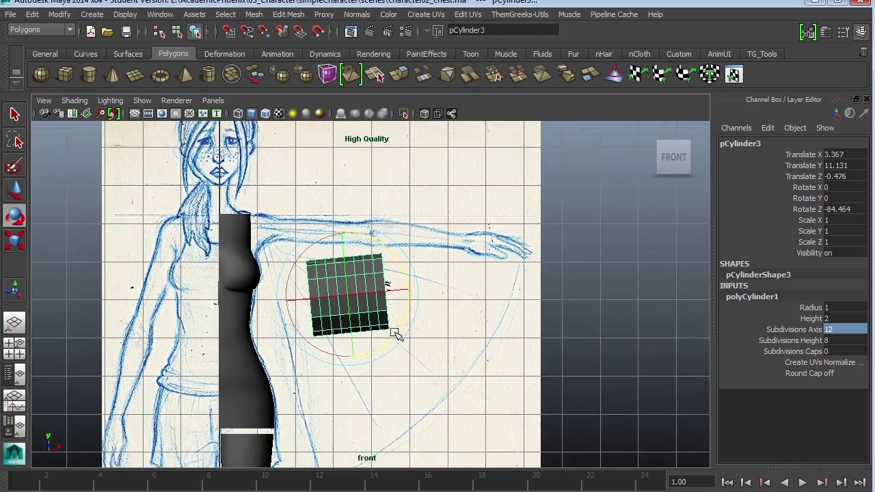
scroll(395, 335, "up", 3)
key("w")
double_click(843, 205)
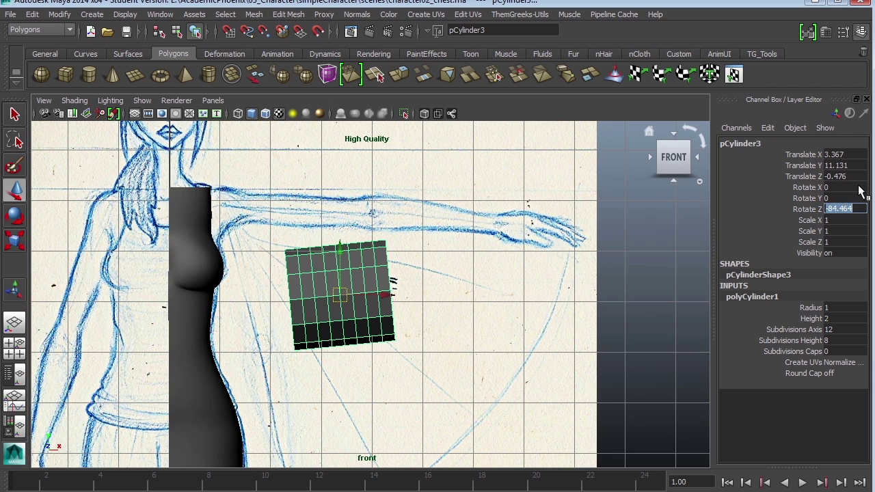
type("90")
key("Return")
Place the cylinder over the drawn arm, lengthening it to a Y scale of about 2.65 and thinning it to an X scale of about 0.54
left_click_drag(342, 251, 341, 184)
left_click_drag(294, 231, 179, 230)
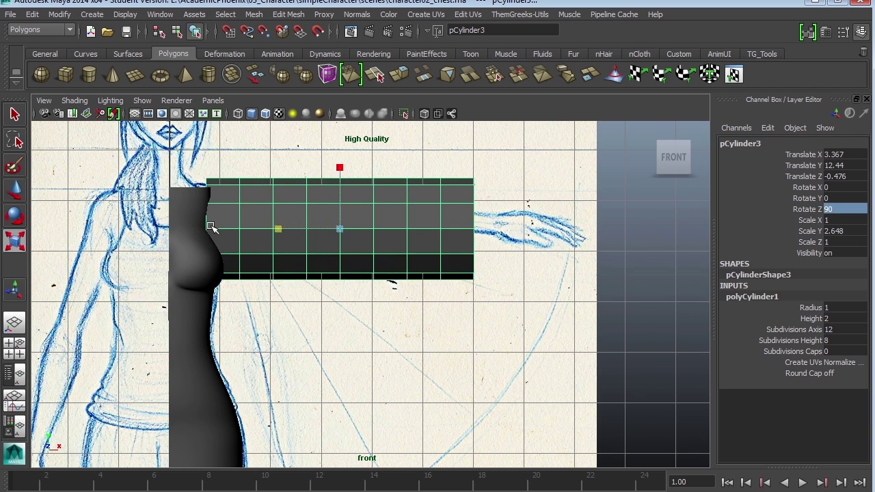
key("w")
left_click_drag(338, 233, 371, 221)
key("r")
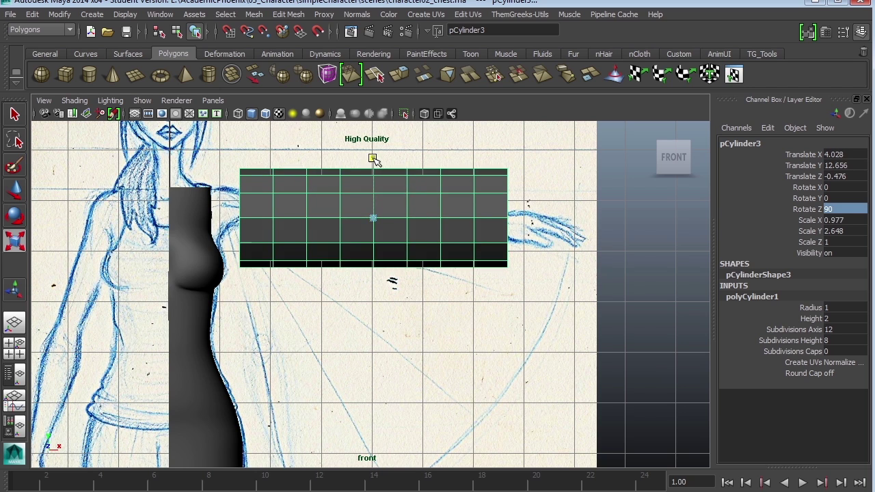
left_click_drag(373, 156, 378, 199)
Open the cylinder's lambert2 material attributes and make the material partly transparent
right_click(425, 223)
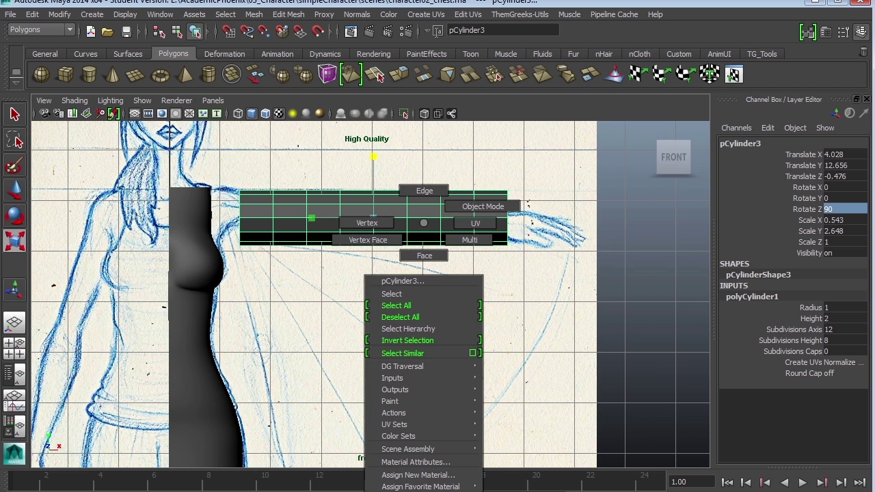
right_click_drag(423, 487, 519, 486)
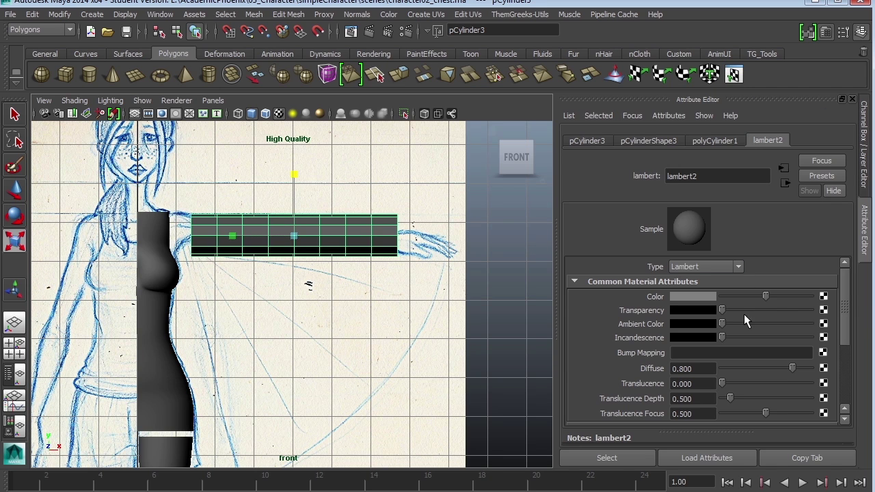
left_click_drag(723, 311, 754, 306)
key("space")
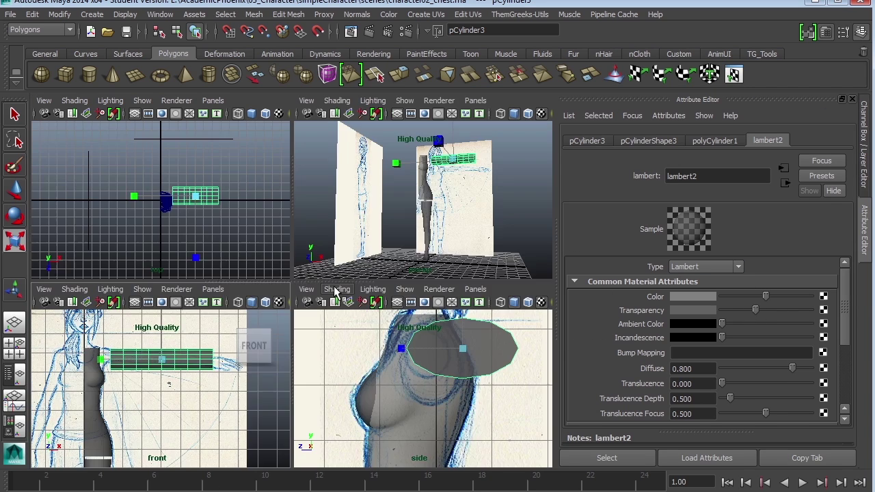
key("space")
middle_click_drag(375, 241, 395, 297, "alt")
right_click_drag(395, 298, 447, 325, "alt")
middle_click_drag(447, 326, 343, 388, "alt")
key("space")
key("space")
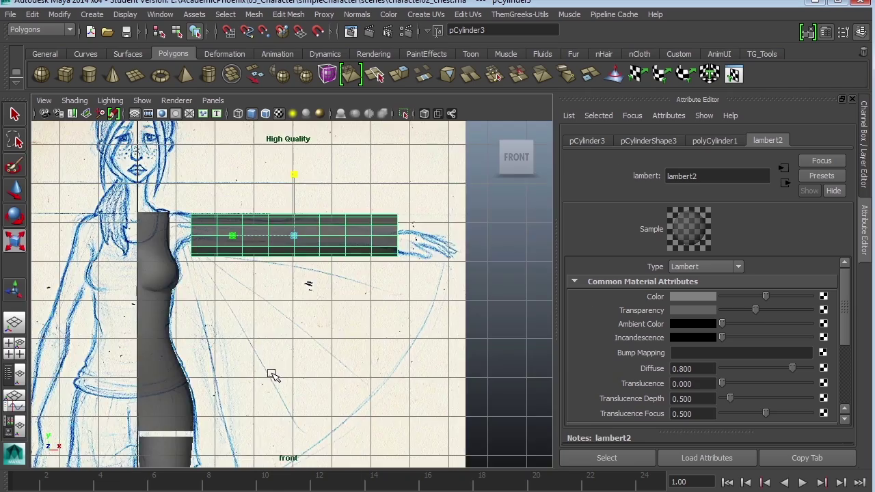
Increase the lambert2 transparency further so the arm sketch shows clearly through the cylinder
scroll(360, 267, "down", 2)
scroll(388, 354, "up", 5)
middle_click_drag(388, 353, 469, 323, "alt")
left_click_drag(755, 312, 769, 311)
Thin the cylinder to an X scale of about 0.37 and raise it to a Y position of about 12.77 over the drawn arm
middle_click_drag(343, 335, 374, 312, "alt")
scroll(391, 321, "up", 3)
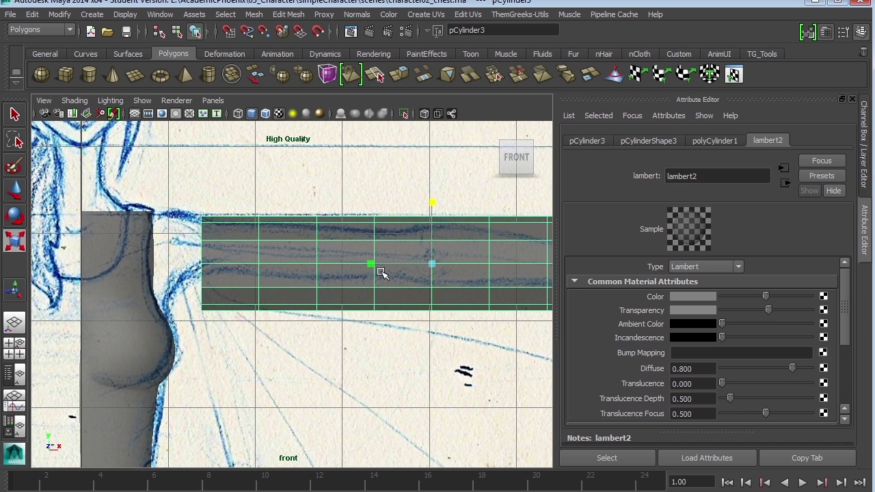
middle_click_drag(384, 269, 308, 294, "alt")
middle_click_drag(395, 315, 294, 321, "alt")
scroll(398, 299, "down", 1)
middle_click_drag(375, 303, 415, 287, "alt")
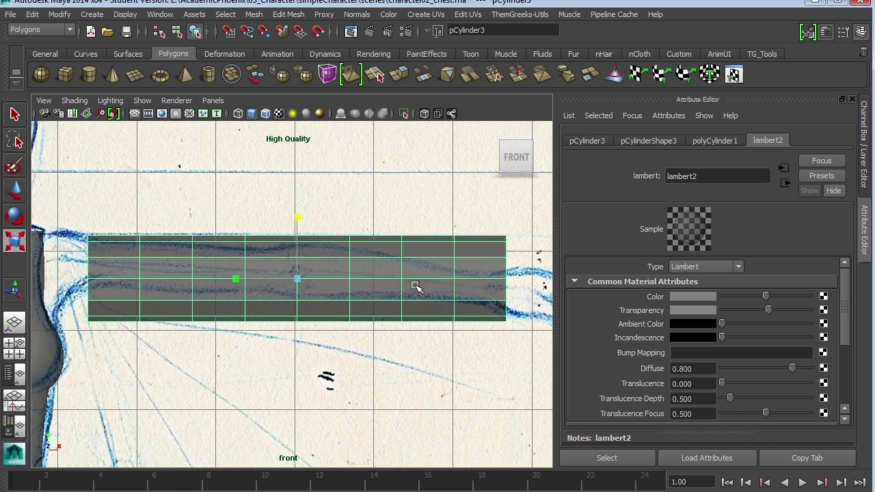
mouse_move(299, 218)
left_mouse_down()
mouse_move(299, 236)
mouse_move(298, 222)
left_mouse_up()
key("w")
middle_click_drag(297, 223, 386, 227, "alt")
Move the cylinder's shoulder-end vertex ring toward the body and fit it to the drawn shoulder
right_click_drag(195, 267, 167, 238)
left_click_drag(168, 237, 201, 318)
left_click_drag(177, 270, 153, 265)
key("r")
key("w")
key("r")
Narrow the second vertex ring from the shoulder and raise it to follow the drawn upper arm
mouse_move(211, 219)
left_mouse_down()
mouse_move(237, 309)
mouse_move(226, 210)
mouse_move(225, 220)
left_mouse_up()
right_click_drag(296, 283, 465, 312, "alt")
key("w")
left_click_drag(196, 216, 197, 209)
Narrow the third and fourth vertex rings from the shoulder to the drawn upper-arm outline
left_click_drag(296, 313, 296, 314)
key("r")
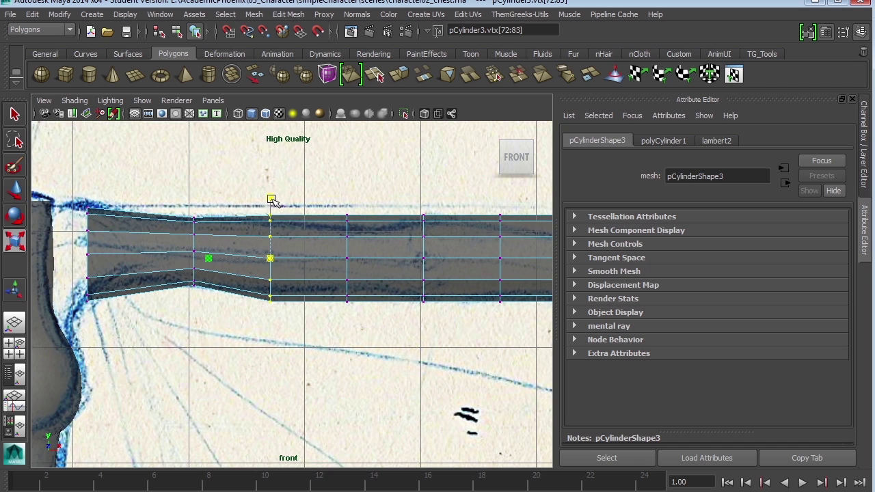
left_click_drag(271, 198, 272, 205)
middle_click_drag(383, 274, 357, 283, "alt")
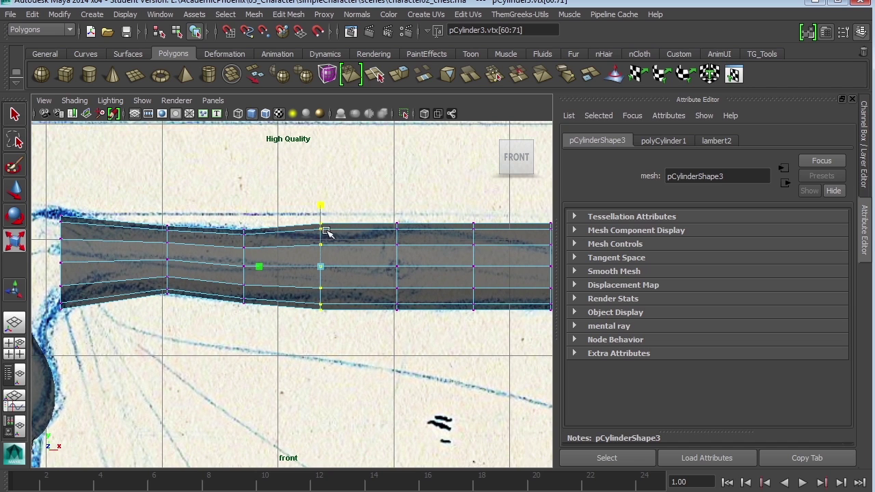
left_click_drag(319, 203, 322, 218)
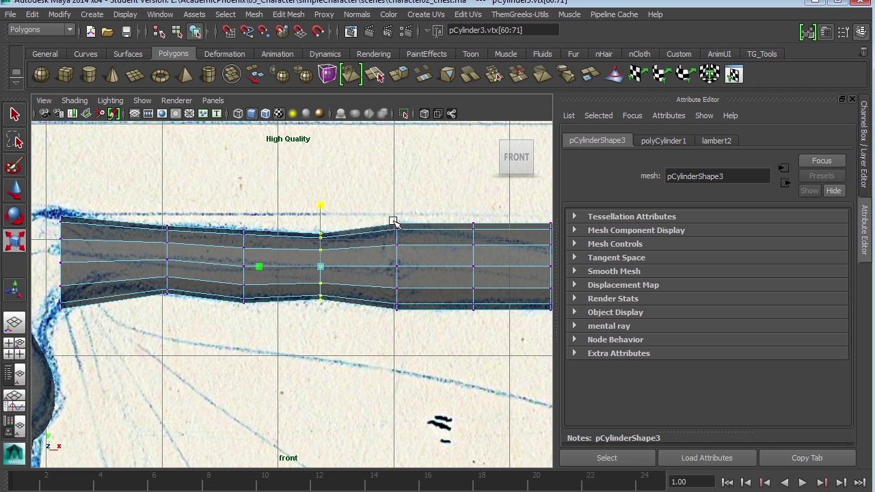
Fit the fifth vertex ring to the drawn elbow, and narrow and lower the sixth ring to the forearm outline
middle_click_drag(393, 221, 291, 238, "alt")
left_click_drag(321, 352, 321, 353)
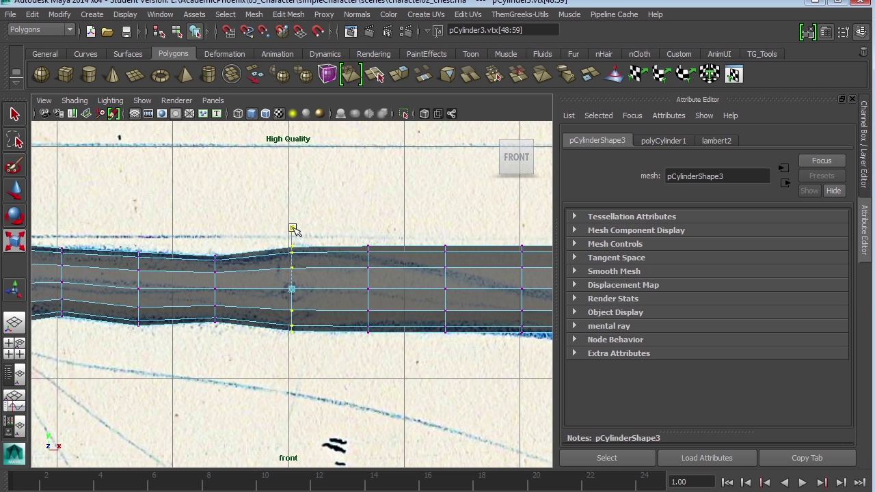
key("w")
left_click_drag(394, 331, 395, 334)
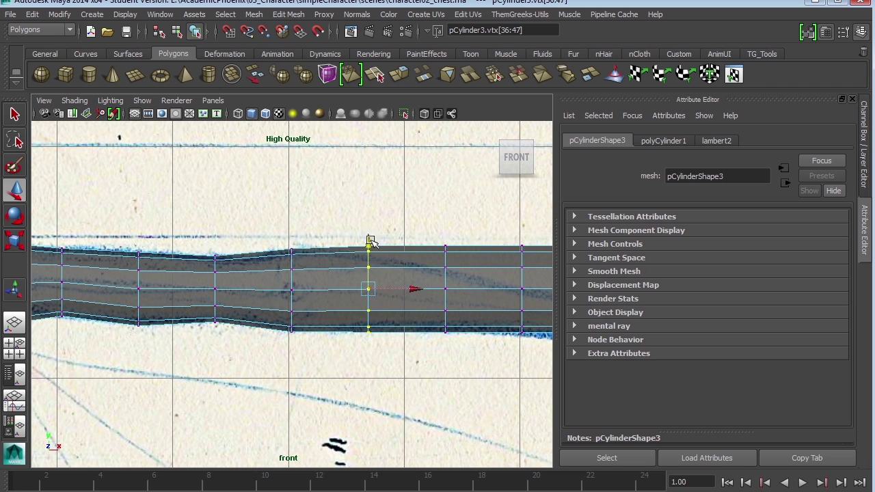
key("r")
left_click_drag(369, 230, 370, 249)
key("w")
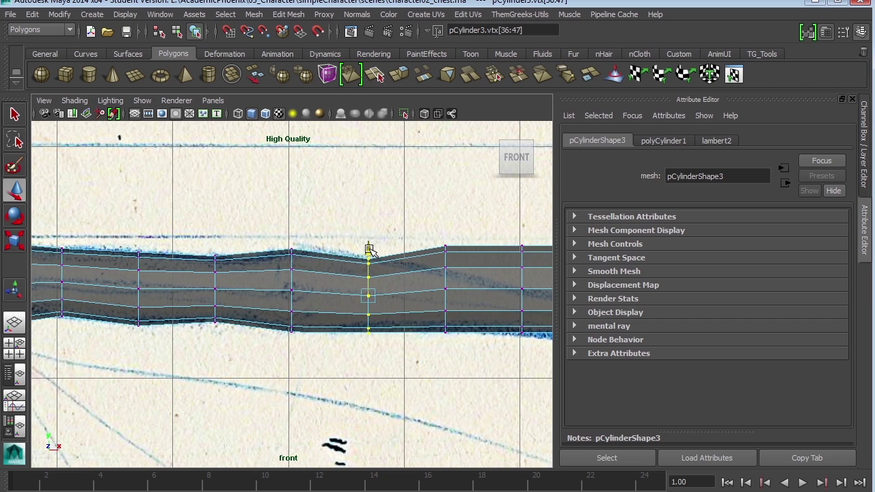
Narrow the seventh vertex ring from the shoulder and lower it to match the tapering forearm
left_click_drag(435, 236, 454, 343)
middle_click_drag(454, 343, 365, 353, "alt")
key("r")
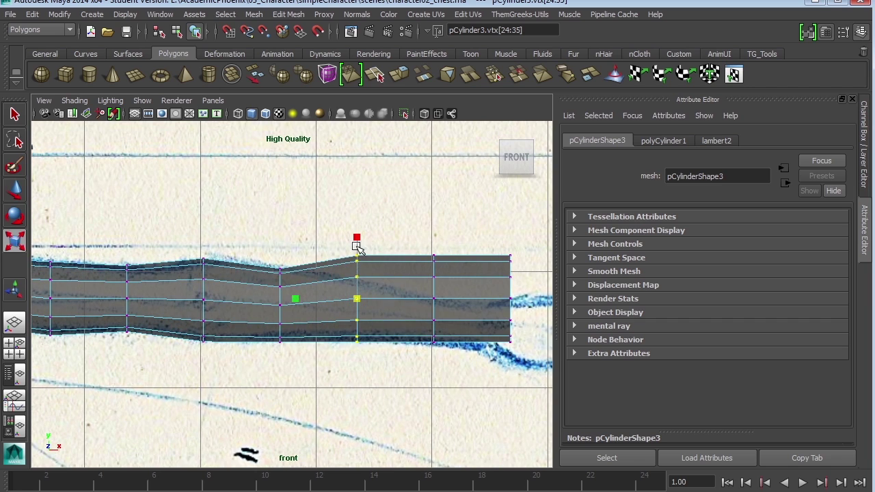
left_click_drag(357, 238, 362, 265)
key("w")
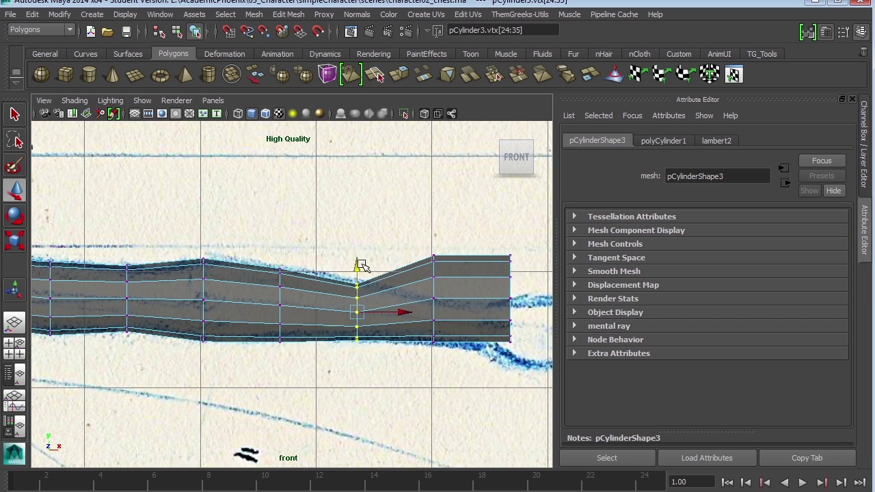
Narrow and lower the last two vertex rings to the wrist outline, and shift the end ring inward to the wrist
left_click_drag(517, 375, 517, 375)
key("r")
left_click_drag(471, 247, 471, 272)
key("w")
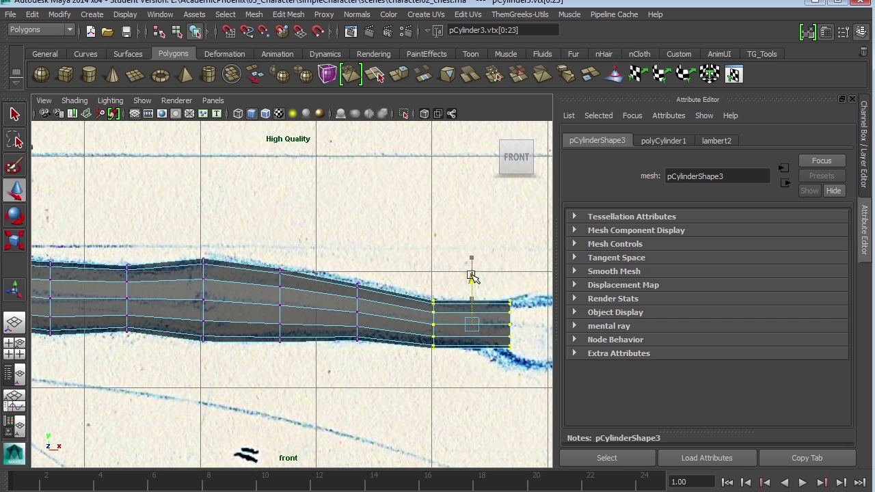
left_click_drag(531, 374, 487, 272)
left_click_drag(510, 324, 501, 330)
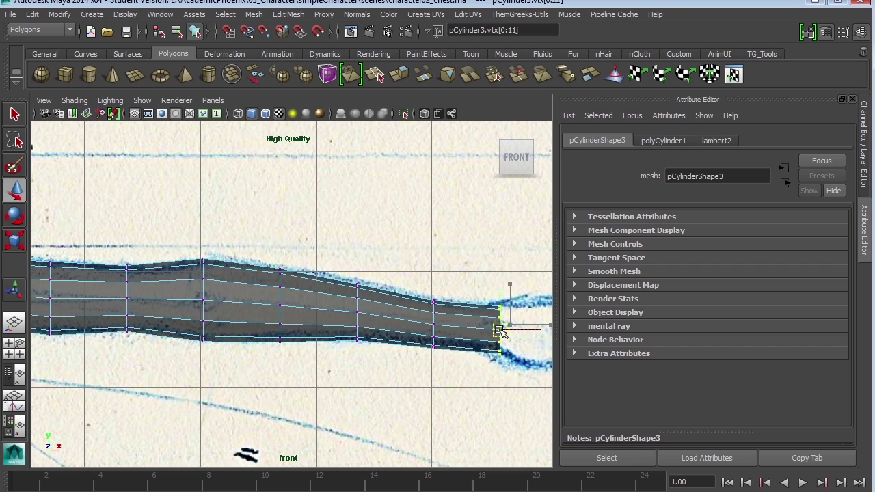
Return to object mode in the perspective view and rotate the arm cylinder to 90 degrees about Y
key("space")
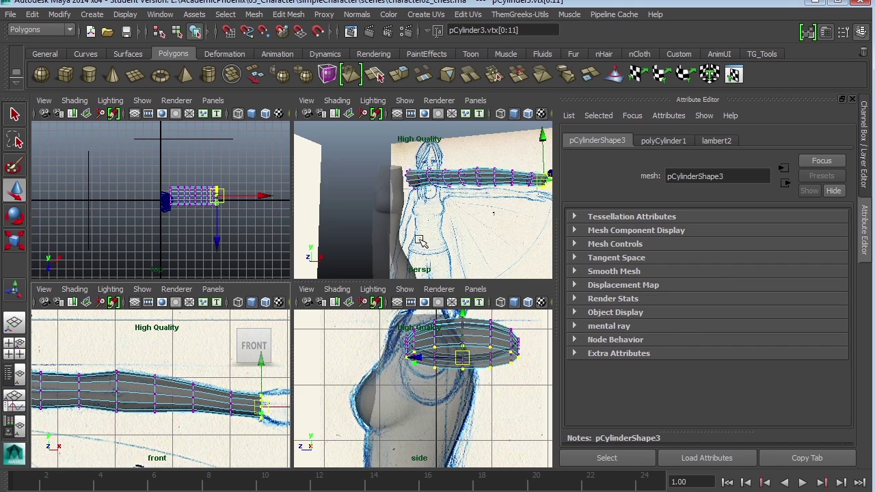
left_click_drag(420, 241, 472, 220, "alt")
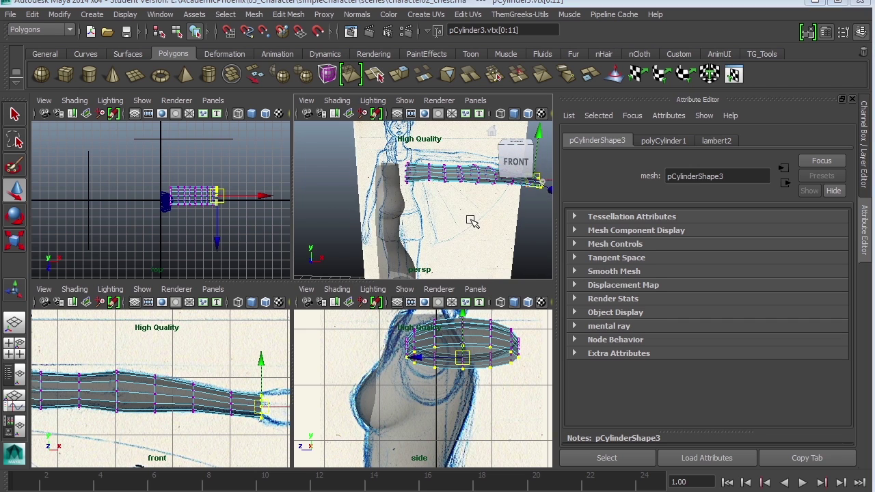
key("space")
right_click_drag(400, 244, 408, 236)
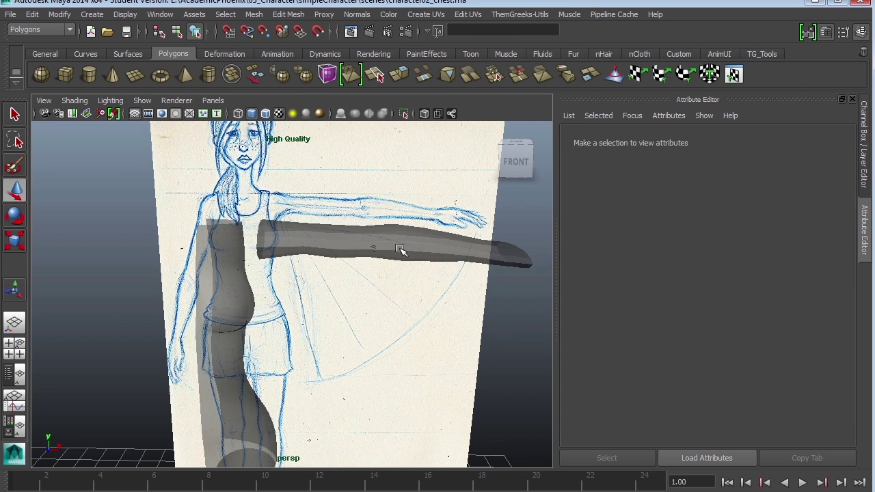
left_click(401, 250)
key("e")
left_click(863, 104)
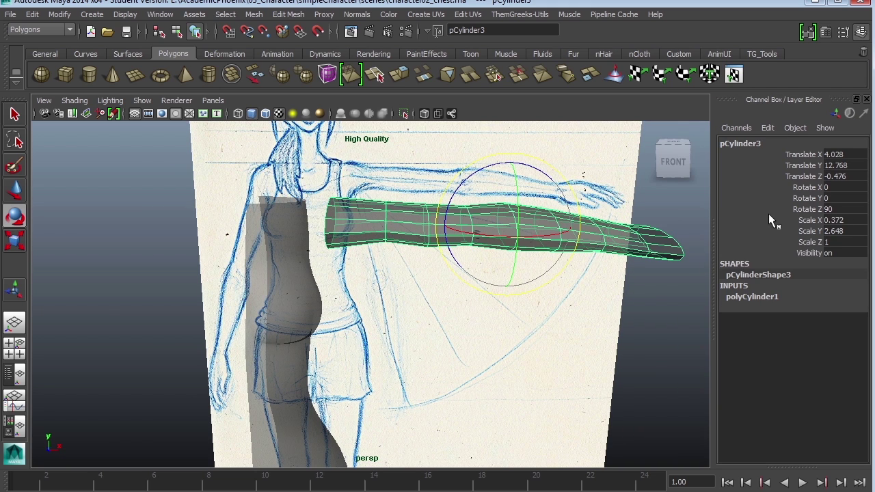
left_click_drag(513, 202, 783, 198)
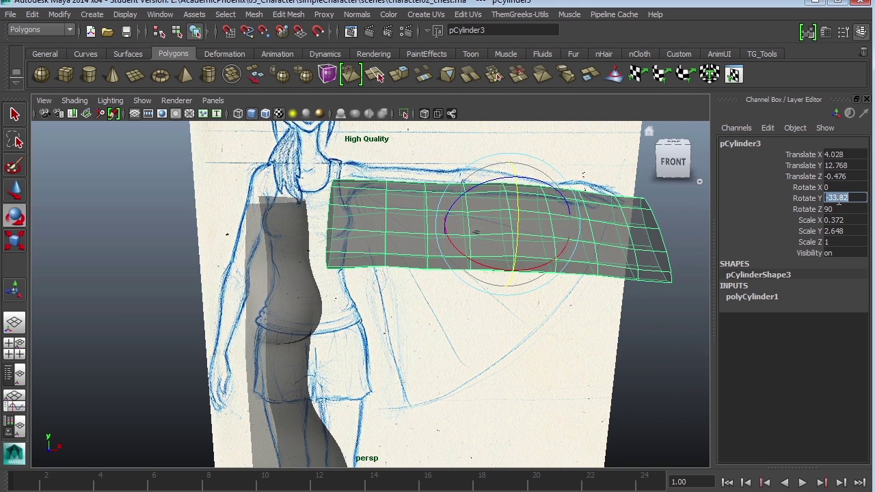
key("Return")
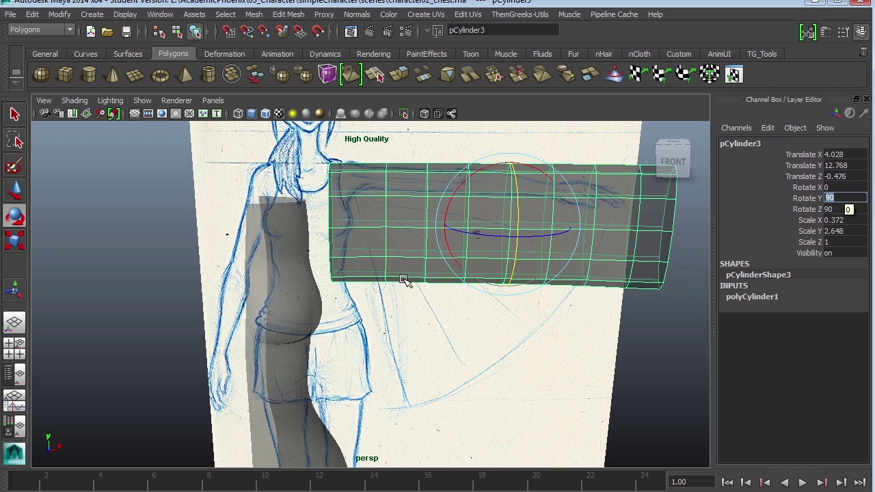
left_click(424, 327)
Scale the rotated arm cylinder in the front view to a Z scale of about 0.40 to match the drawn arm's thickness
key("space")
key("space")
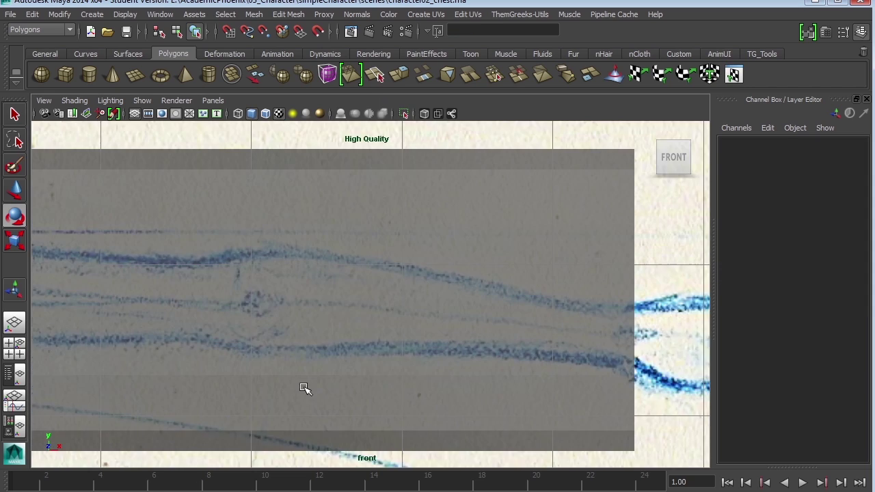
middle_click_drag(302, 339, 427, 321, "alt")
left_click(427, 322)
scroll(404, 301, "down", 3)
key("r")
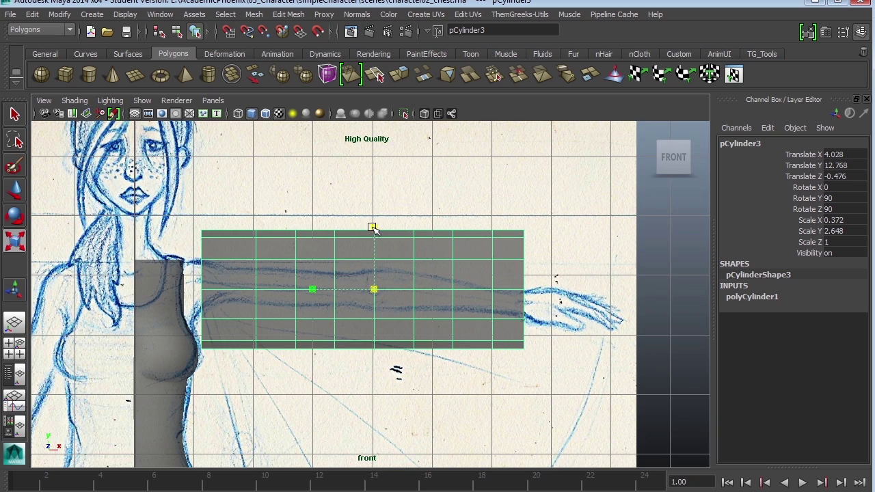
left_click_drag(371, 227, 373, 268)
Switch the arm cylinder to vertex editing, then raise the shoulder-end vertex ring and scale it to the drawn shoulder outline
scroll(571, 387, "up", 3)
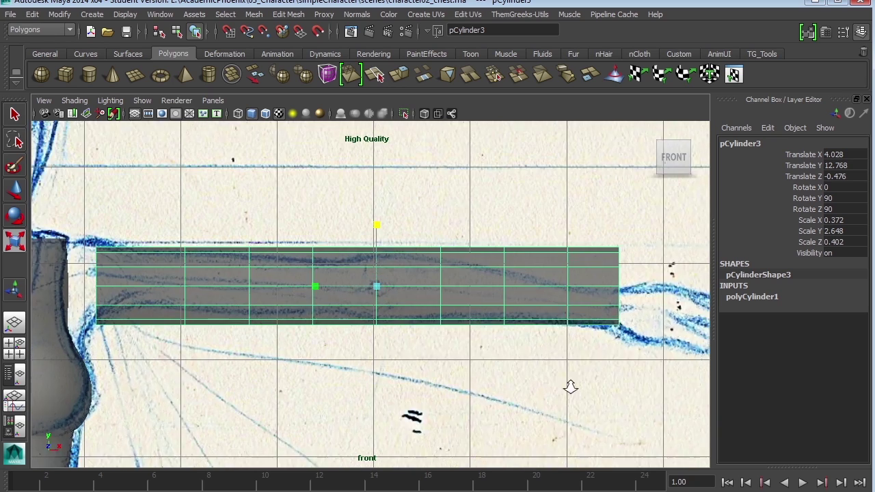
scroll(570, 387, "up", 1)
middle_click_drag(231, 281, 440, 258, "alt")
key("F8")
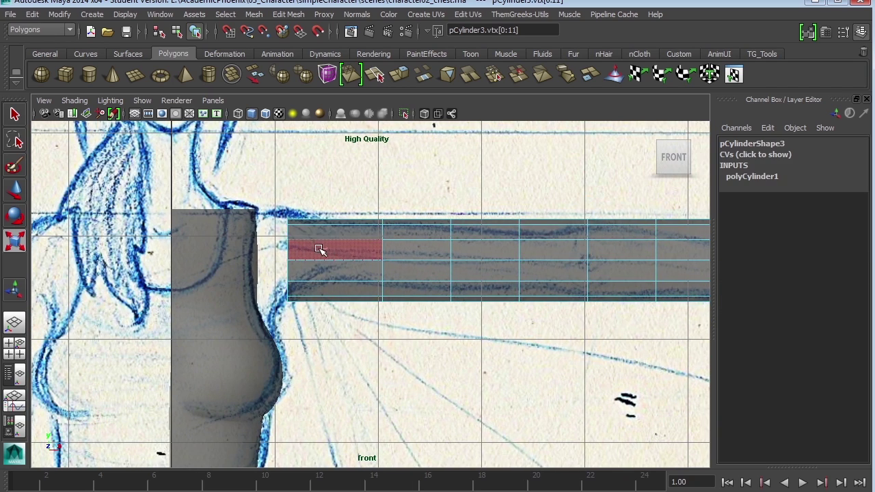
right_click_drag(322, 246, 282, 229)
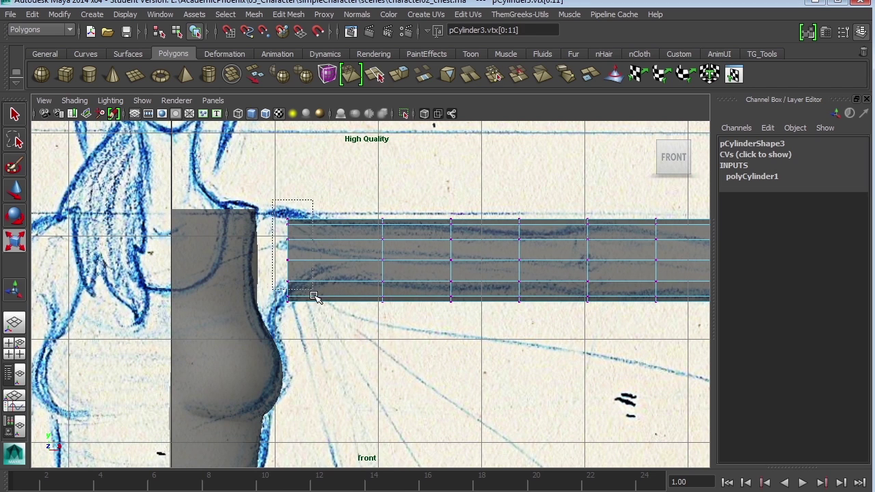
left_click_drag(289, 316, 289, 314)
key("w")
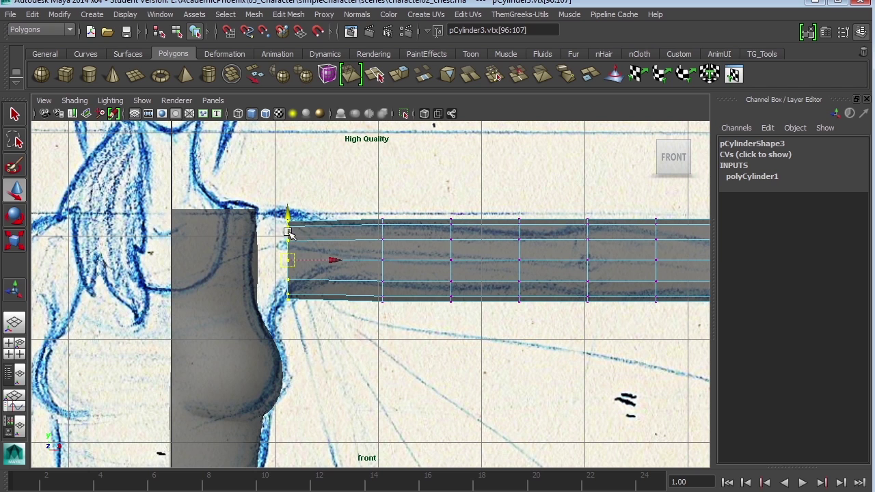
left_click_drag(289, 217, 288, 210)
key("r")
left_click_drag(289, 314, 289, 318)
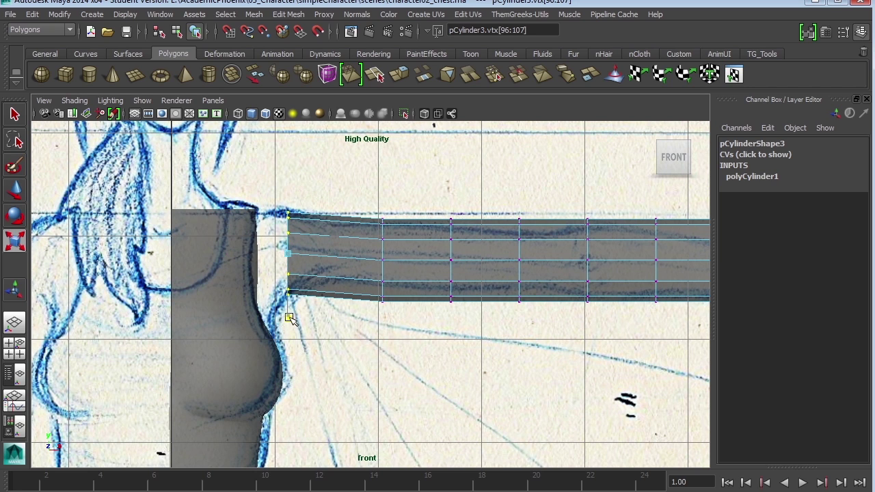
Narrow and raise the second and third vertex rings from the shoulder to match the drawn upper arm
left_click_drag(383, 320, 385, 307)
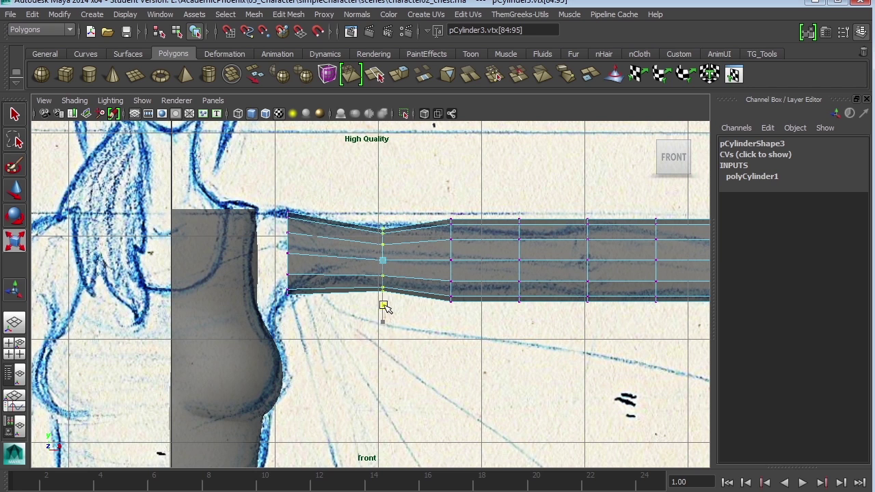
key("w")
left_click_drag(383, 232, 383, 225)
left_click_drag(470, 324, 442, 208)
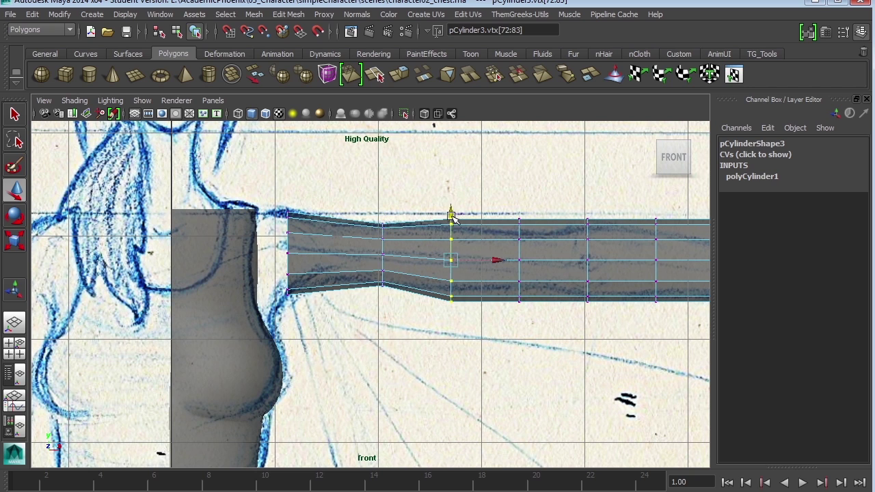
key("r")
left_click_drag(449, 316, 453, 312)
key("w")
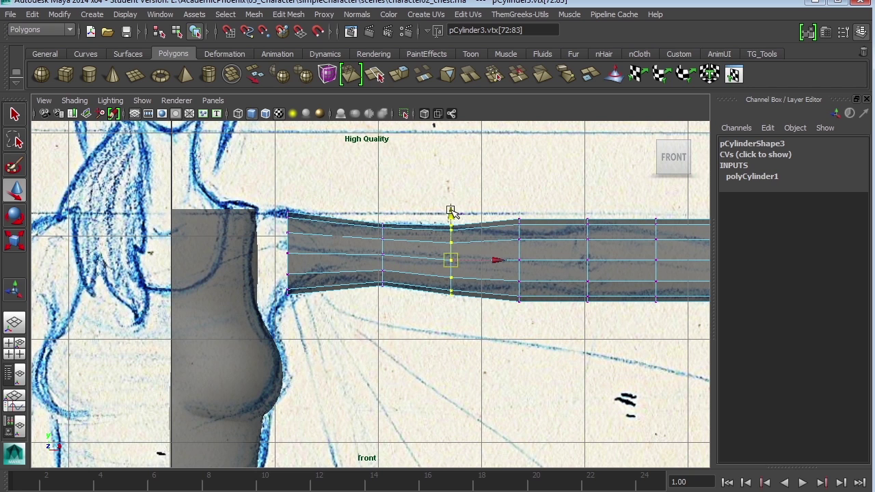
left_click_drag(454, 209, 450, 208)
Narrow the fourth vertex ring above the elbow, and narrow and slightly lower the fifth ring at the elbow
key("r")
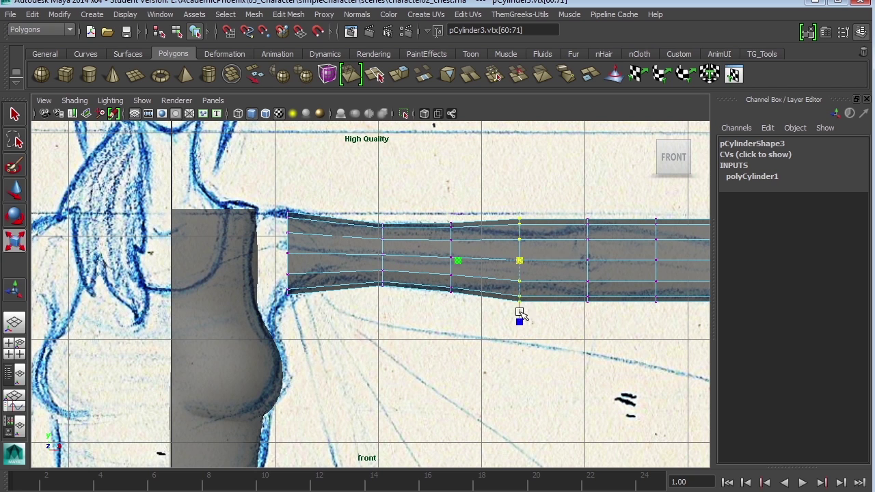
left_click_drag(520, 317, 522, 304)
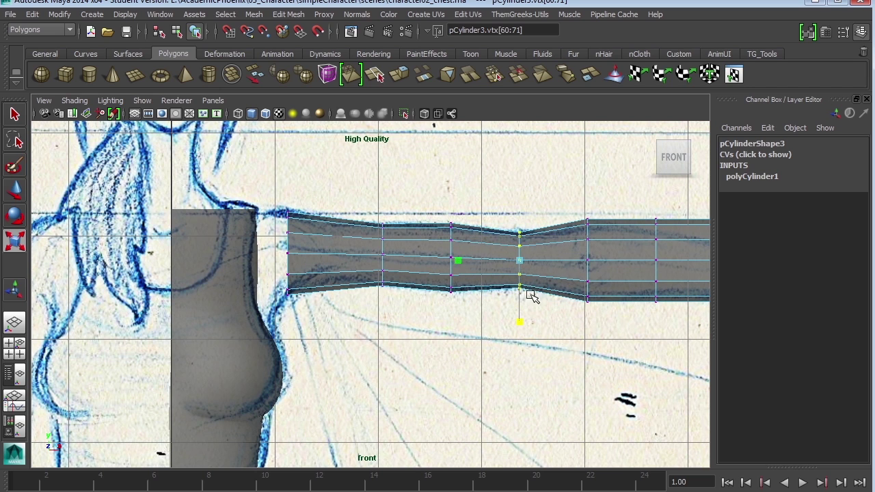
middle_click_drag(532, 296, 405, 318, "alt")
left_click_drag(484, 334, 463, 232)
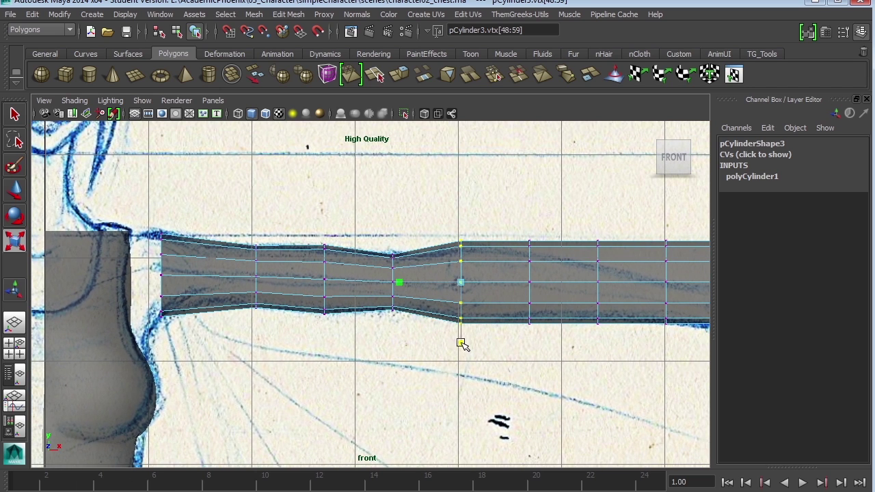
left_click_drag(461, 343, 463, 337)
key("w")
left_click_drag(462, 233, 463, 236)
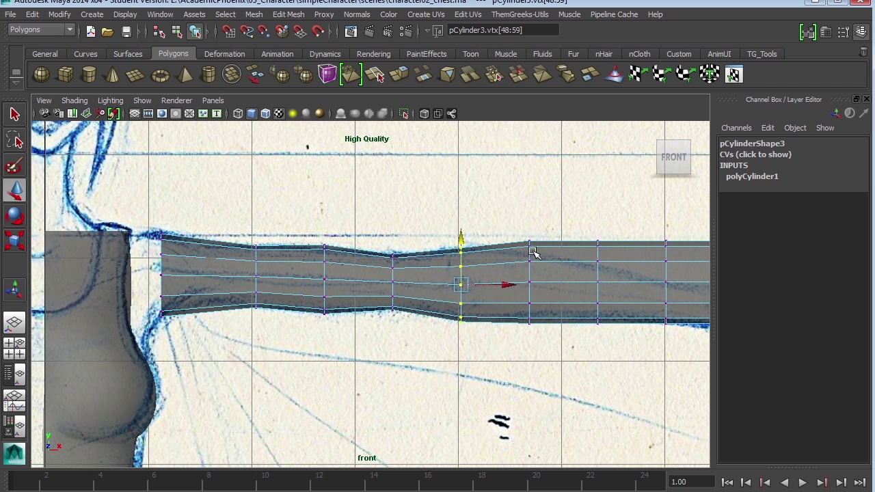
Narrow and lower the sixth vertex ring, just past the elbow, to follow the upper forearm outline
middle_click_drag(533, 253, 433, 270, "alt")
left_click_drag(464, 357, 430, 212)
key("r")
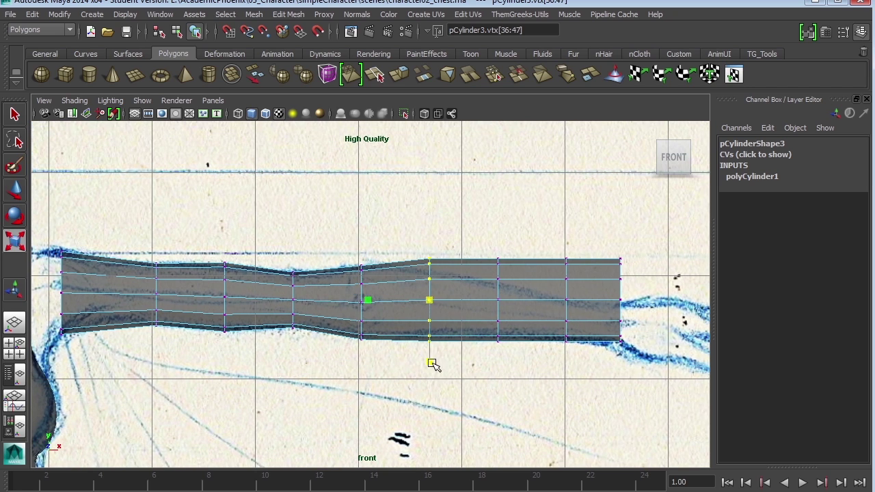
left_click_drag(432, 363, 432, 355)
key("w")
left_click_drag(430, 248, 430, 254)
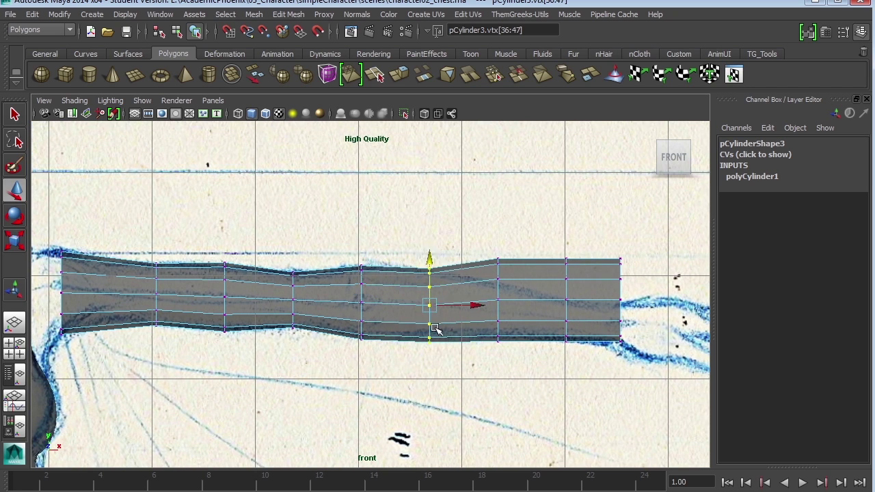
key("r")
left_click_drag(433, 363, 435, 358)
key("w")
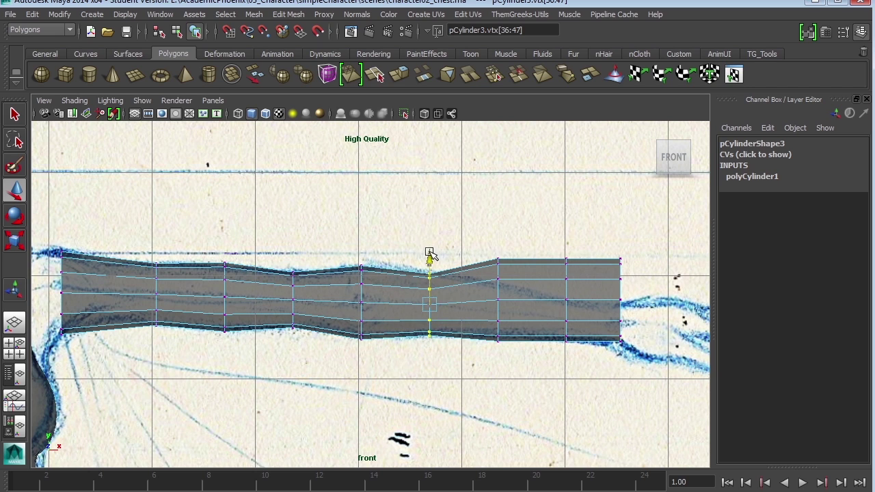
Narrow the seventh vertex ring and lower it to fit the tapering forearm in the sketch
left_click_drag(481, 238, 498, 336)
key("r")
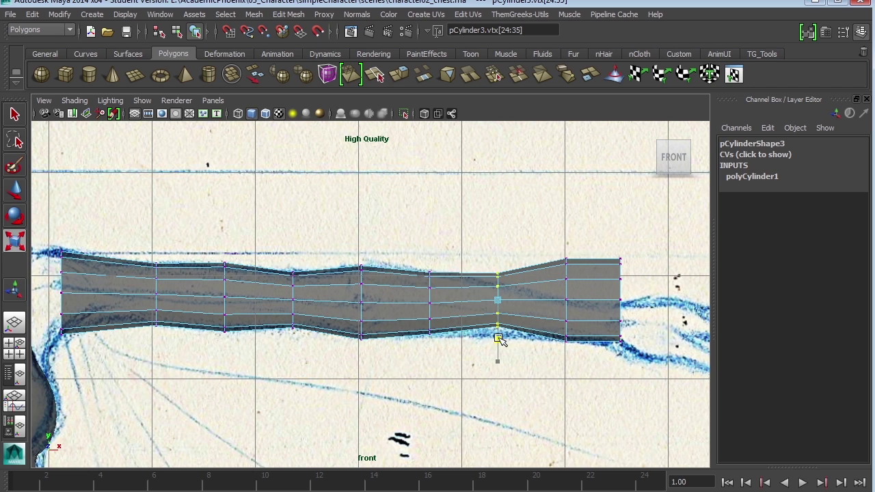
key("w")
left_click_drag(497, 250, 496, 263)
key("r")
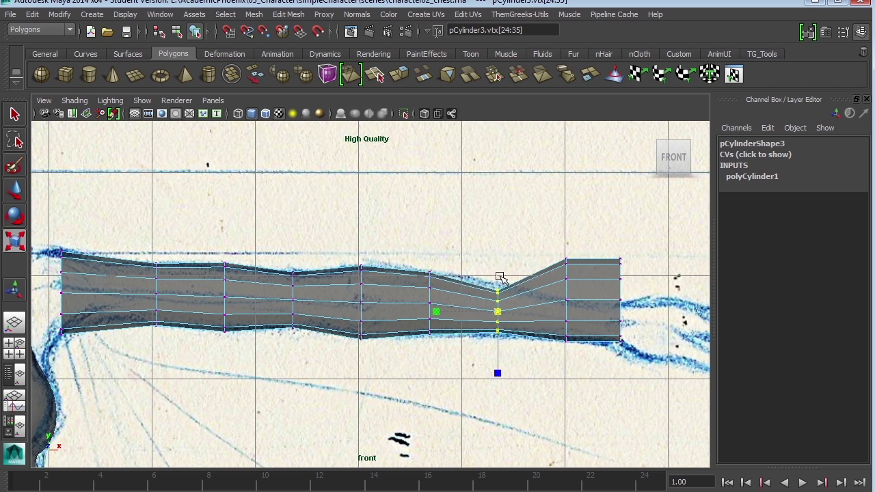
left_click(498, 383)
key("ctrl+z")
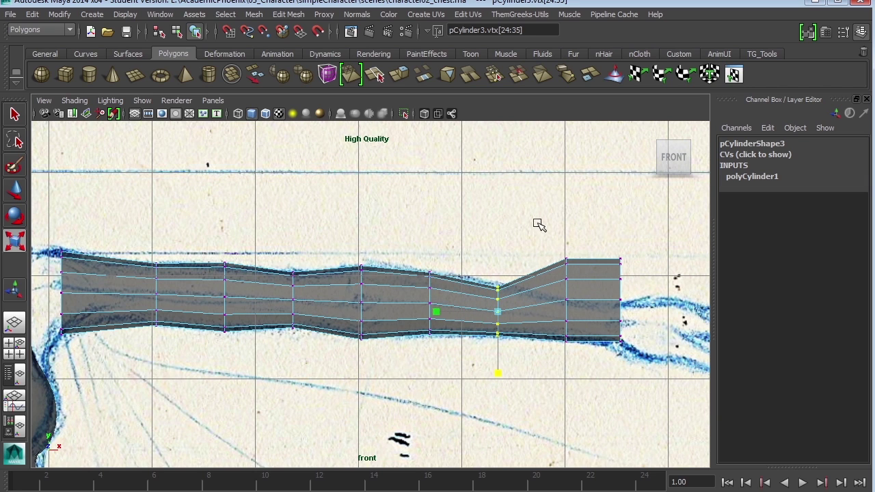
Narrow and lower the last two vertex rings together to the wrist, and move the end ring slightly further down
left_click_drag(539, 225, 599, 351)
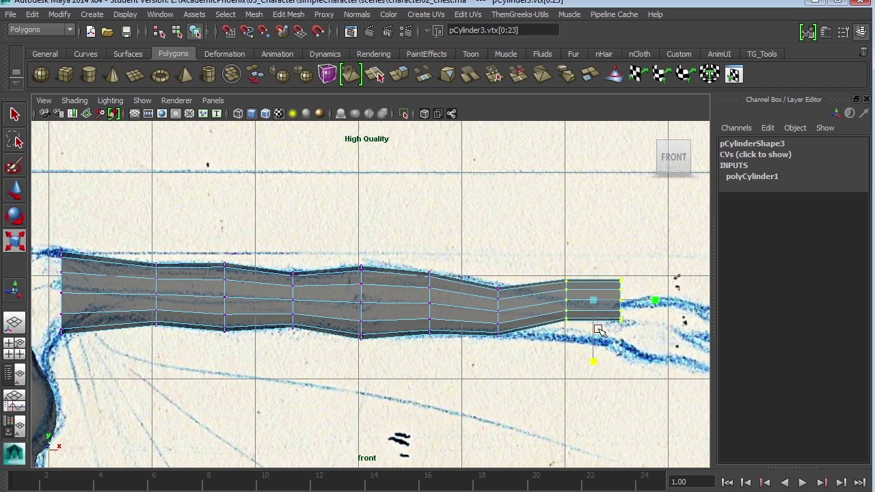
key("w")
left_click_drag(596, 254, 596, 275)
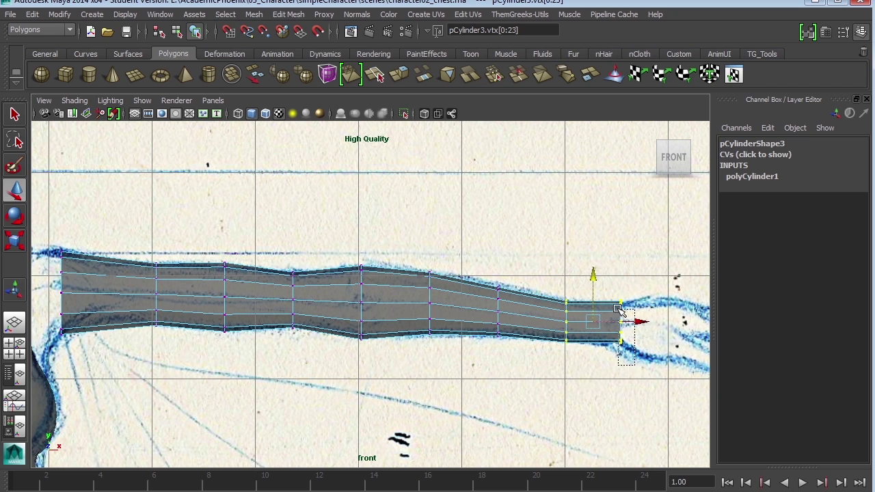
left_click_drag(617, 309, 620, 280)
mouse_move(330, 344)
middle_mouse_down("alt")
mouse_move(453, 322)
mouse_move(350, 340)
mouse_move(331, 328)
middle_mouse_up("alt")
Insert an edge loop on each side of the elbow ring in the front view with the Insert Edge Loop Tool
key("space")
key("space")
mouse_move(611, 260)
left_mouse_down("alt")
mouse_move(485, 256)
mouse_move(449, 244)
mouse_move(595, 254)
mouse_move(531, 244)
mouse_move(494, 278)
mouse_move(456, 294)
mouse_move(444, 321)
mouse_move(516, 244)
mouse_move(547, 260)
left_mouse_up("alt")
key("space")
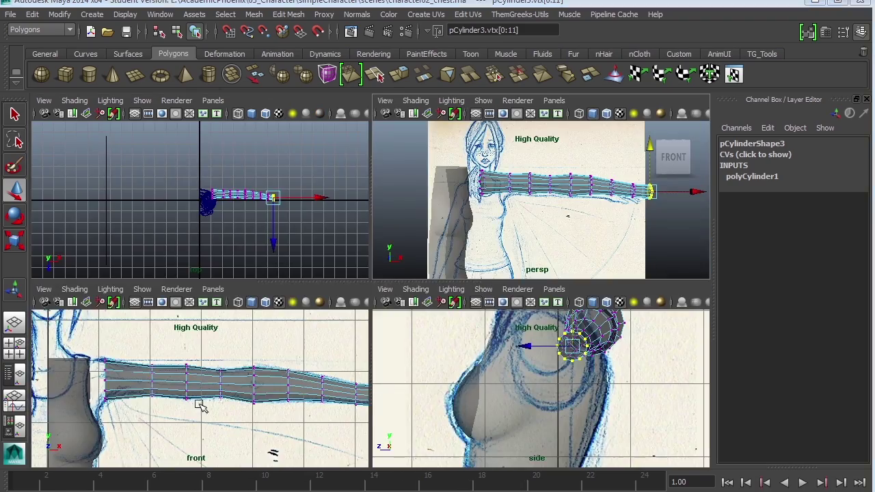
key("space")
scroll(421, 371, "up", 5)
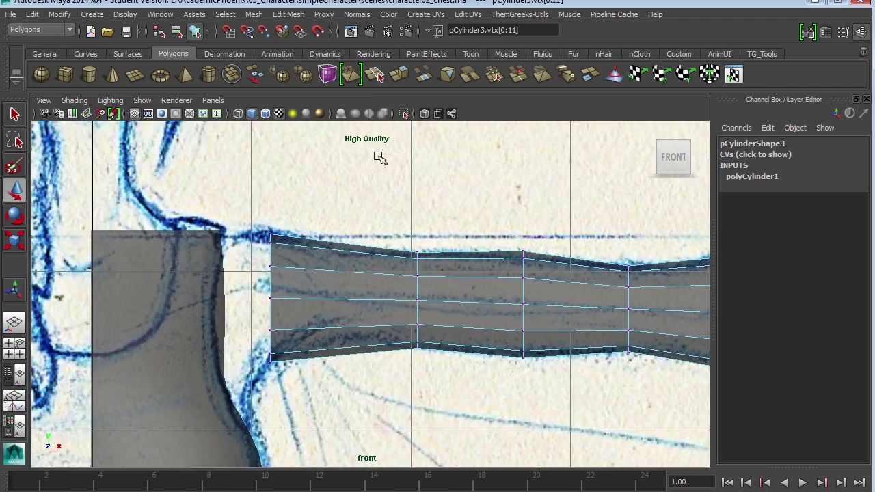
left_click(284, 16)
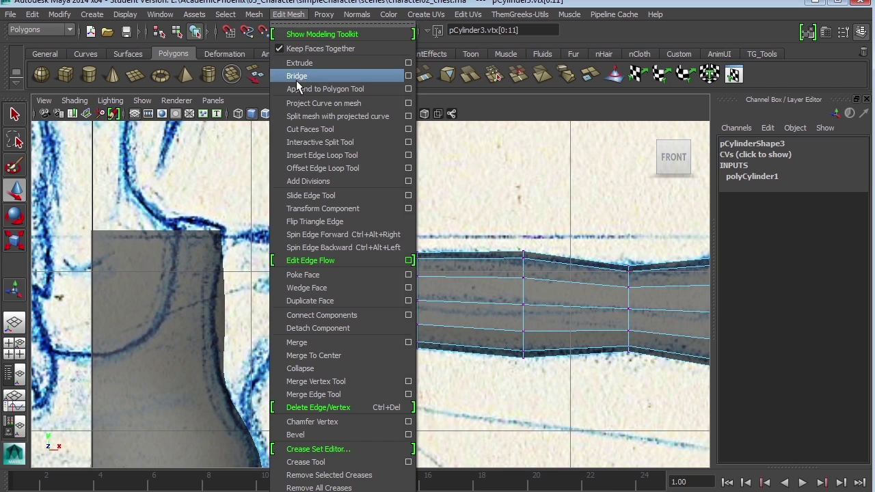
left_click(336, 158)
middle_click_drag(452, 253, 377, 270, "alt")
left_click(365, 250)
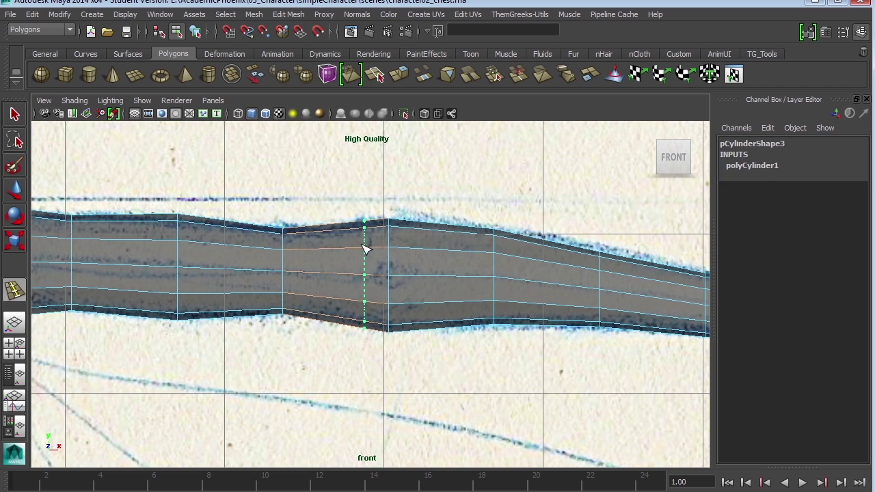
left_click(423, 246)
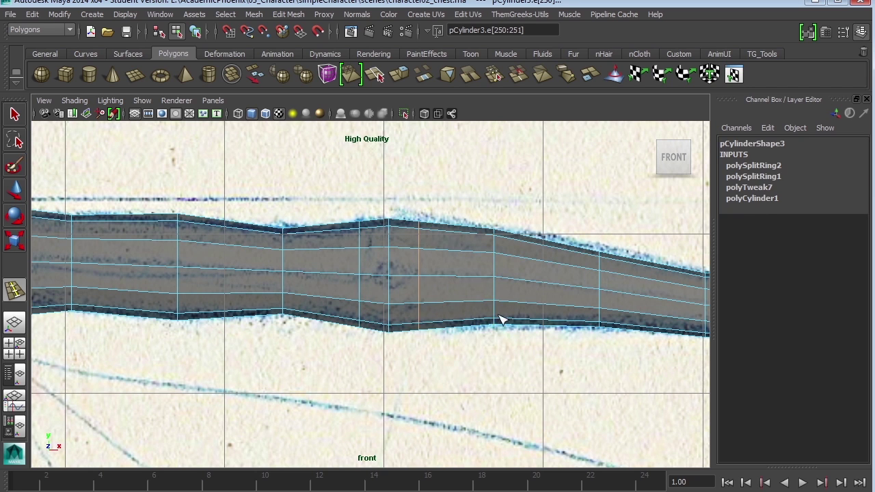
Insert an edge loop between the last two rings at the wrist and scale it slightly narrower vertically
mouse_move(592, 313)
middle_mouse_down("alt")
mouse_move(438, 295)
mouse_move(422, 305)
middle_mouse_up("alt")
middle_click_drag(515, 312, 423, 300, "alt")
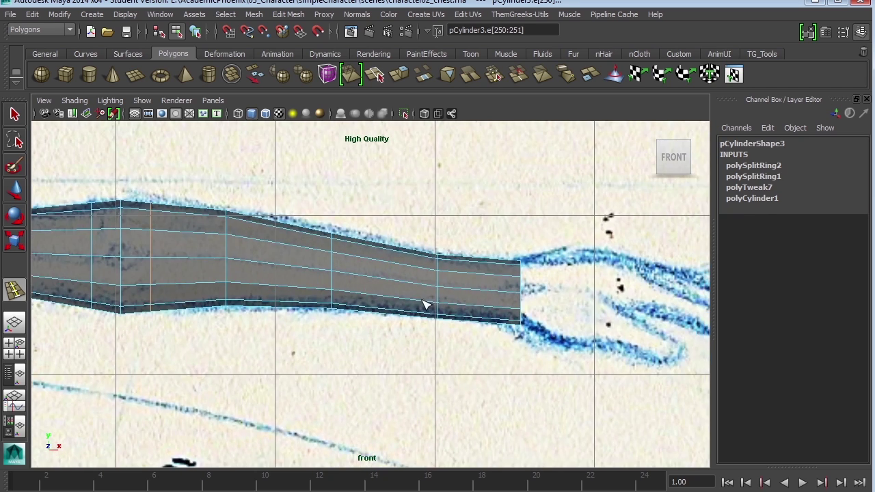
left_click(484, 268)
left_click_drag(485, 228, 485, 232)
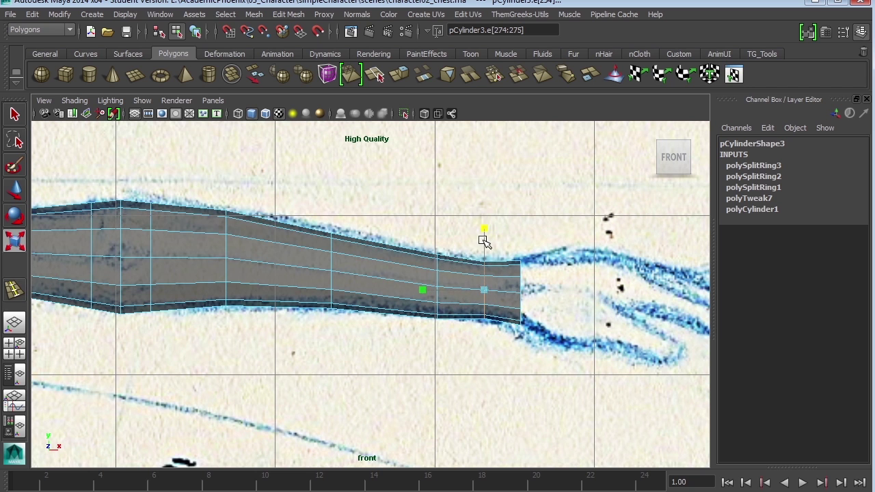
Insert an edge loop between the shoulder end and the second ring, and scale it to the drawn outline
middle_click_drag(313, 315, 582, 297, "alt")
middle_click_drag(294, 300, 625, 299, "alt")
key("g")
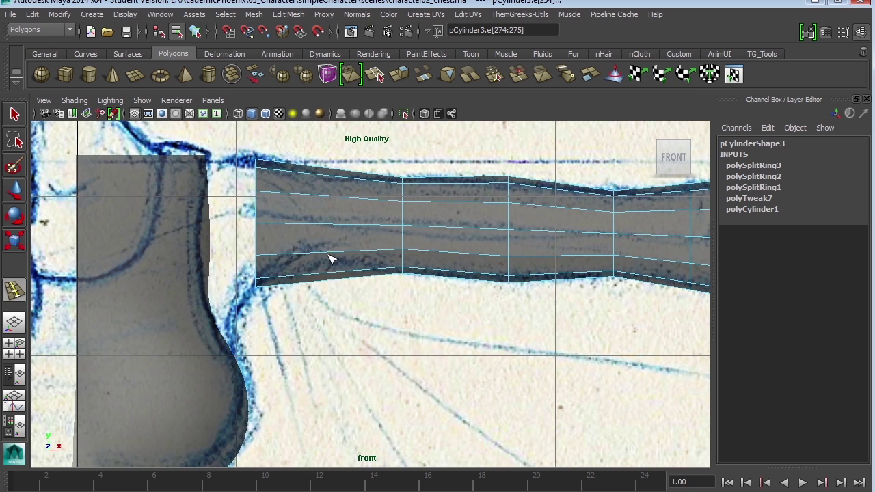
left_click(330, 259)
left_click_drag(330, 228, 319, 202)
Scale the wrist edge loop down uniformly in the perspective view to pinch the wrist
middle_click_drag(530, 246, 287, 275, "alt")
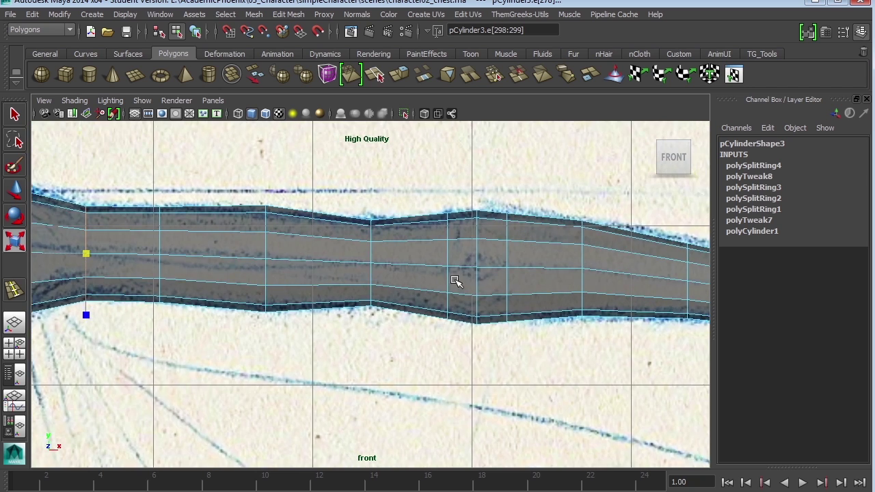
middle_click_drag(455, 280, 389, 270, "alt")
middle_click_drag(570, 250, 294, 260, "alt")
key("space")
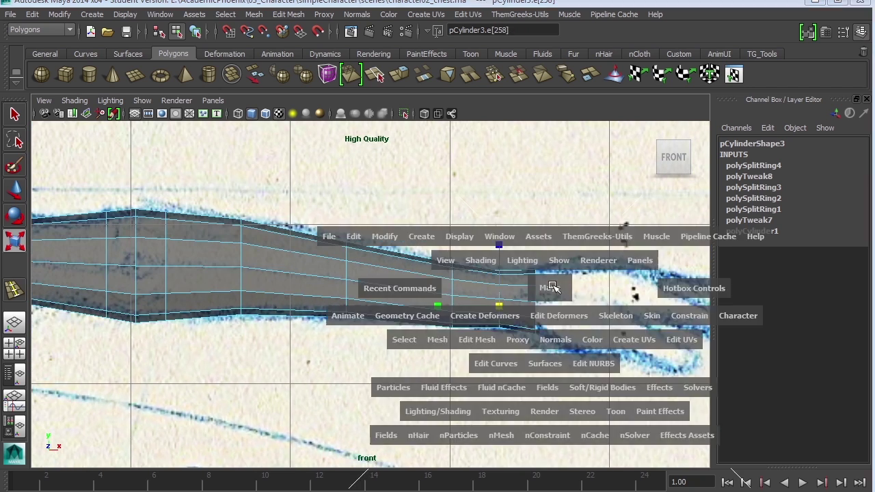
key("space")
mouse_move(522, 257)
left_mouse_down("alt")
mouse_move(608, 305)
mouse_move(455, 304)
mouse_move(524, 352)
mouse_move(509, 285)
mouse_move(470, 292)
left_mouse_up("alt")
left_click(485, 275)
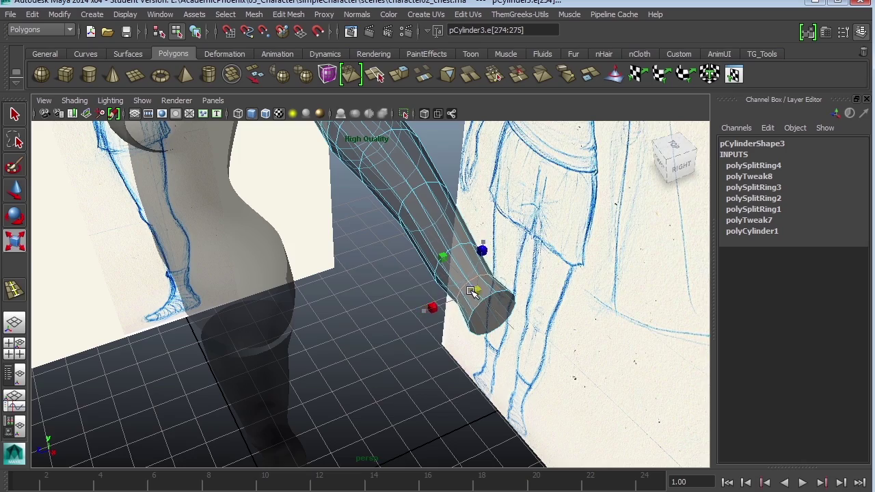
Switch to face selection and delete the cap faces at the wrist and shoulder ends of the arm
left_click_drag(473, 326, 578, 338, "alt")
mouse_move(542, 293)
left_mouse_down("alt")
mouse_move(390, 328)
mouse_move(447, 273)
mouse_move(419, 331)
left_mouse_up("alt")
left_click_drag(414, 262, 455, 267, "alt")
right_click_drag(454, 267, 453, 298)
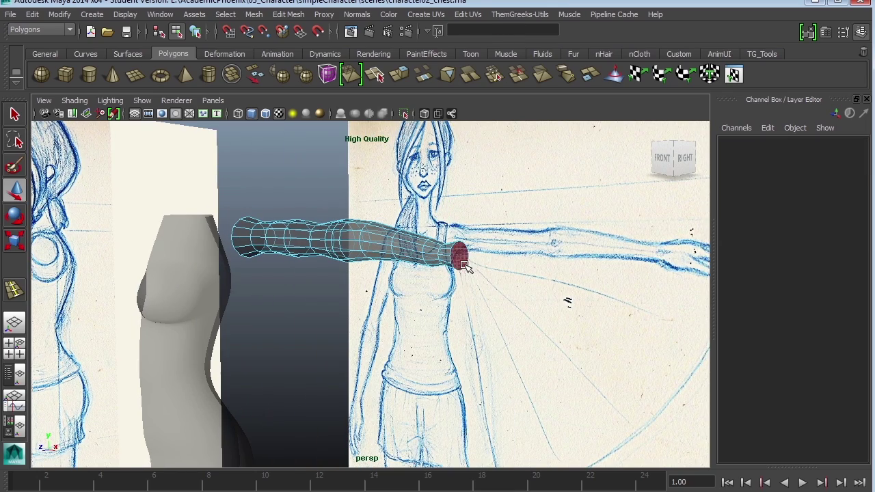
left_click(460, 262)
left_click(465, 279)
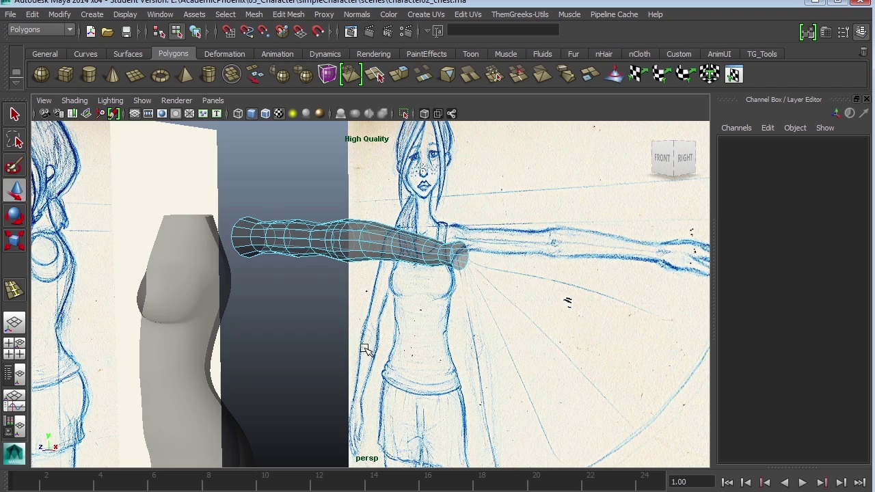
left_click_drag(278, 253, 421, 274, "alt")
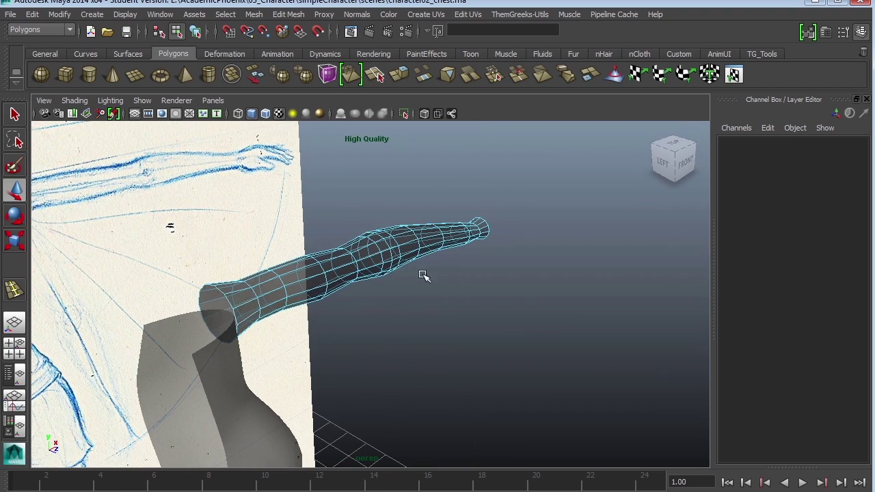
left_click(218, 308)
left_click(342, 370)
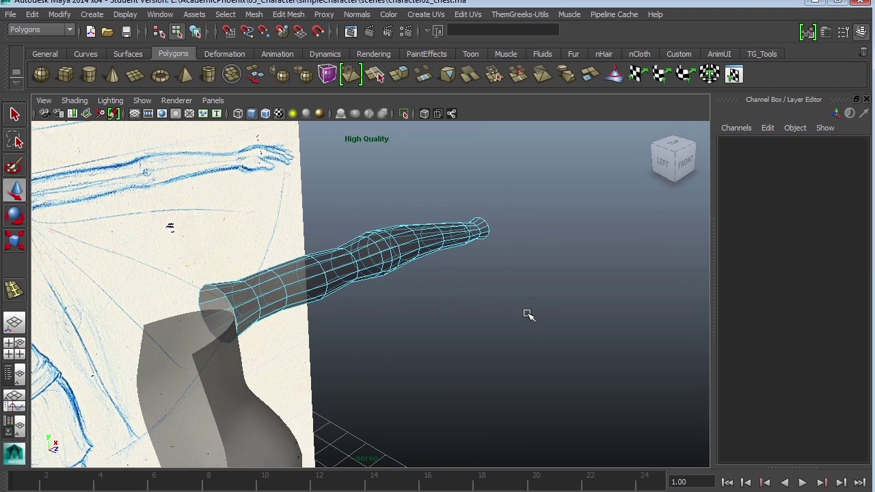
Select the faces on the front side of the elbow and move them slightly inward along Z
mouse_move(528, 315)
left_mouse_down("alt")
mouse_move(367, 299)
mouse_move(554, 289)
mouse_move(443, 283)
mouse_move(400, 313)
mouse_move(420, 344)
mouse_move(465, 348)
left_mouse_up("alt")
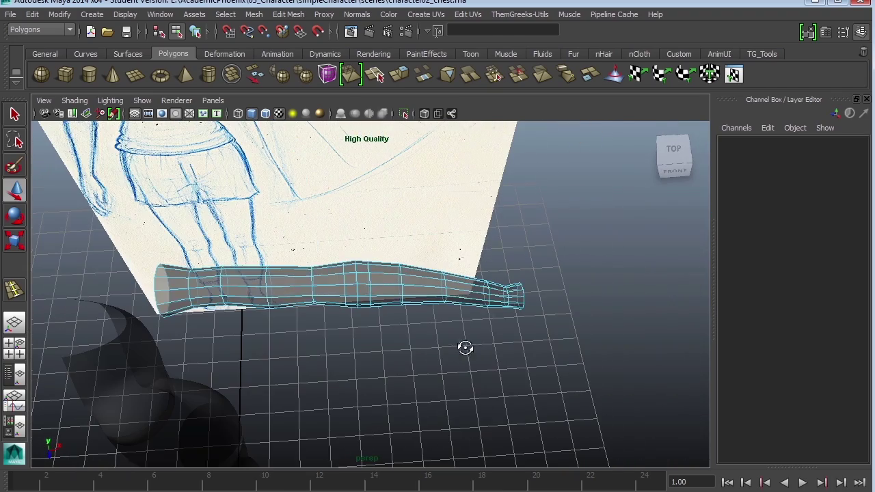
right_click_drag(535, 362, 535, 362)
left_click(418, 307)
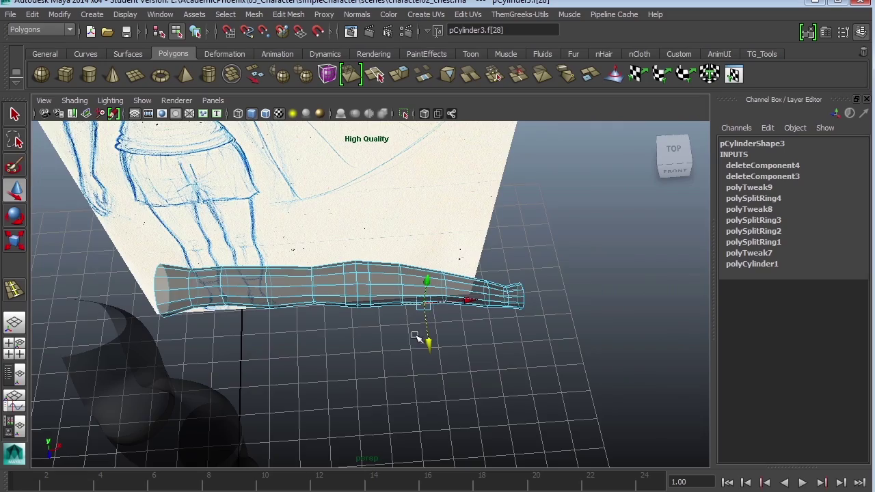
left_click_drag(420, 338, 520, 250, "alt")
right_click_drag(519, 250, 523, 256)
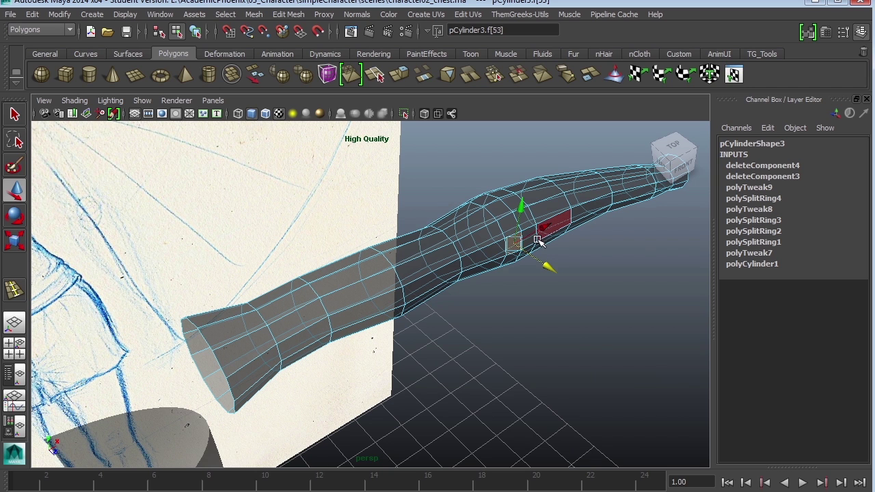
key("q")
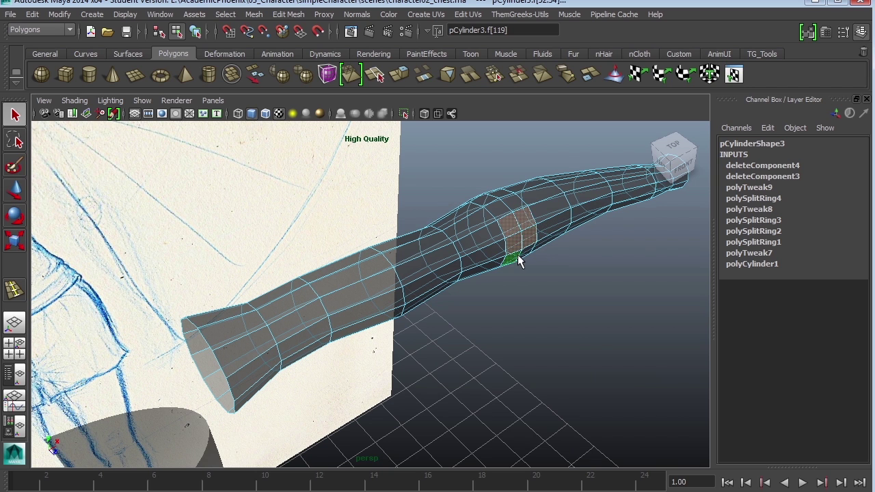
left_click_drag(524, 264, 561, 267, "alt")
key("w")
key("r")
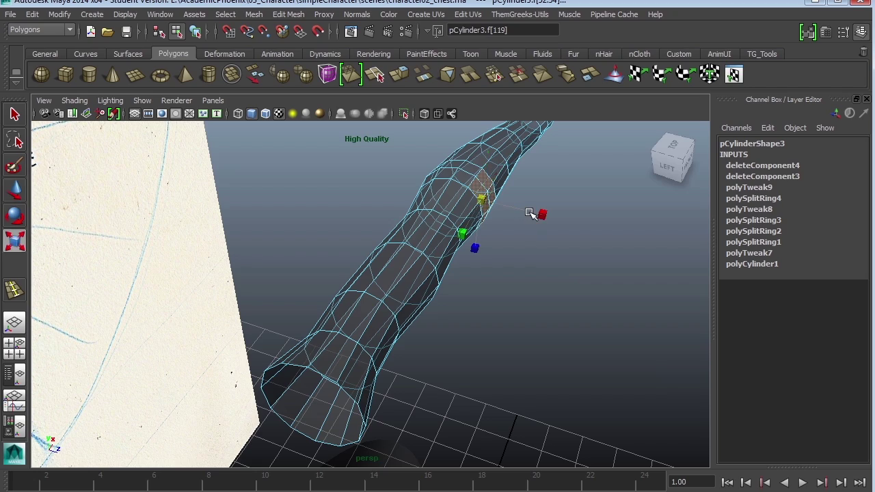
key("w")
left_click_drag(521, 209, 519, 210)
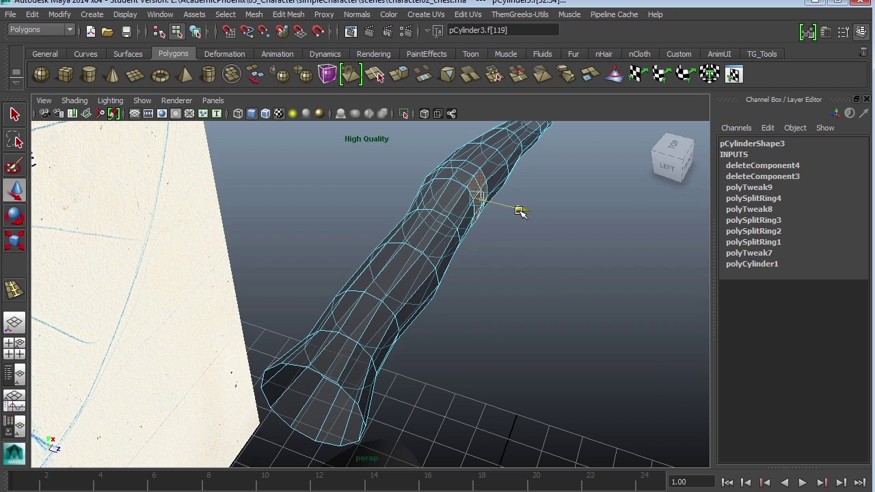
left_click_drag(589, 241, 342, 227, "alt")
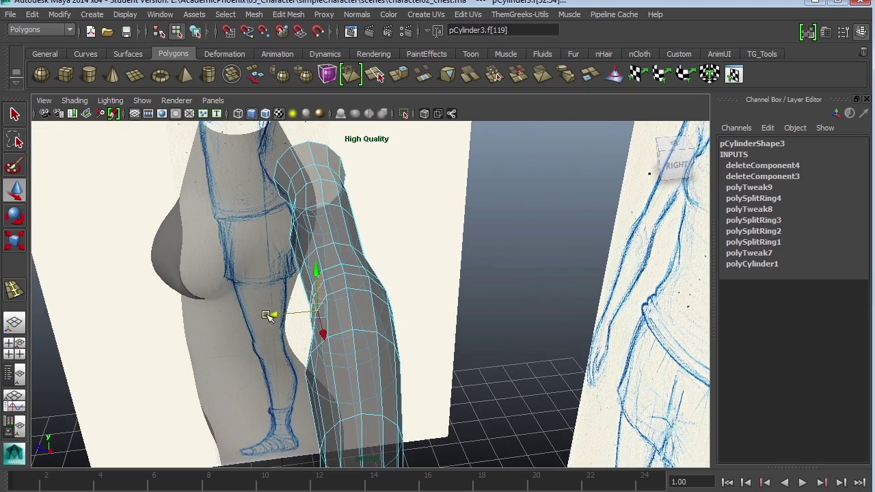
Pull a vertex at the back of the elbow outward along Z to form the elbow point, and return to object mode
left_click_drag(279, 317, 277, 261, "alt")
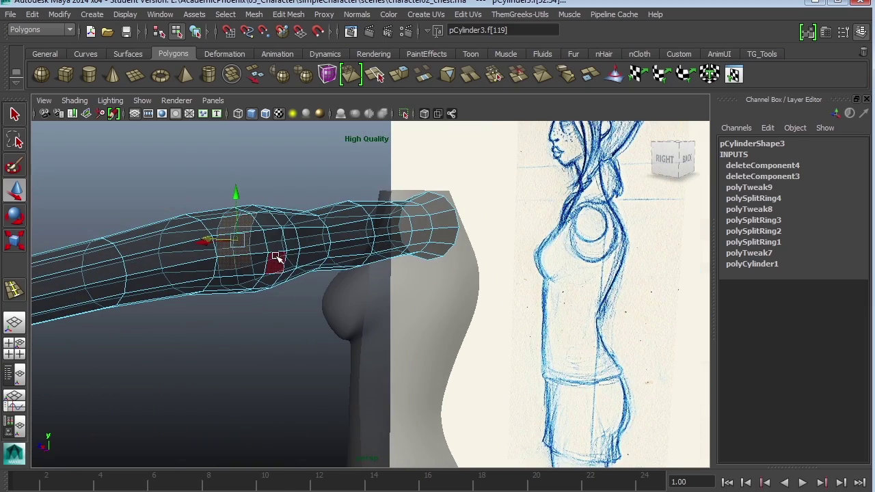
left_click(275, 261)
right_click(286, 259)
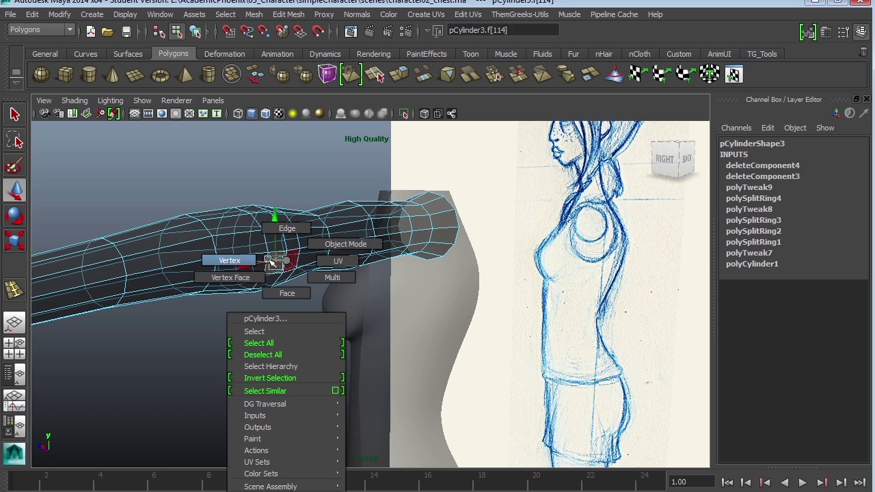
left_click(271, 261)
left_click(286, 250)
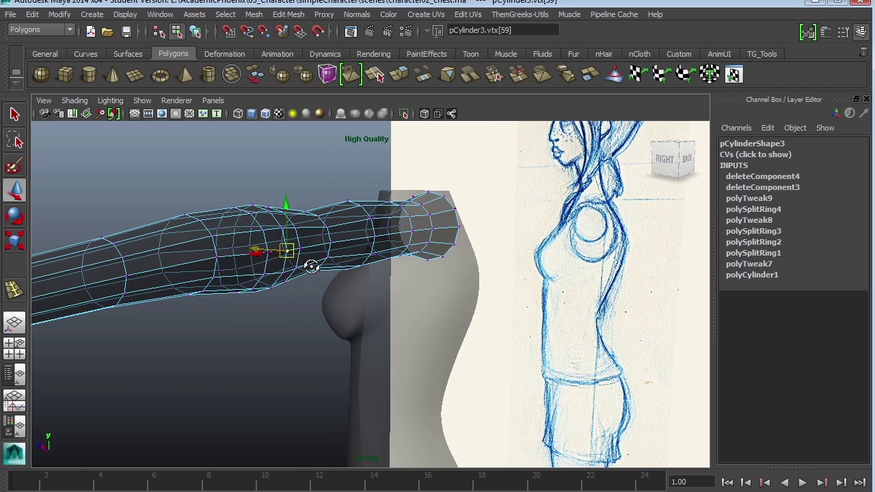
left_click_drag(307, 264, 275, 287, "alt")
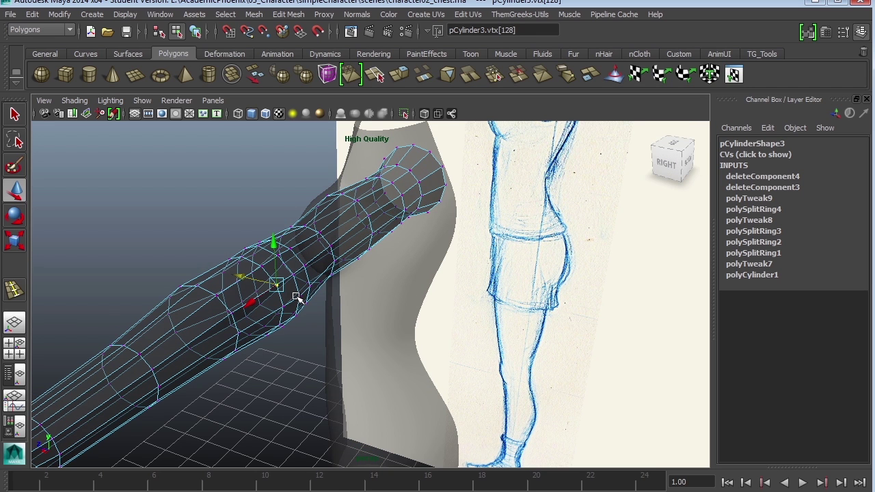
left_click_drag(275, 292, 326, 311, "alt")
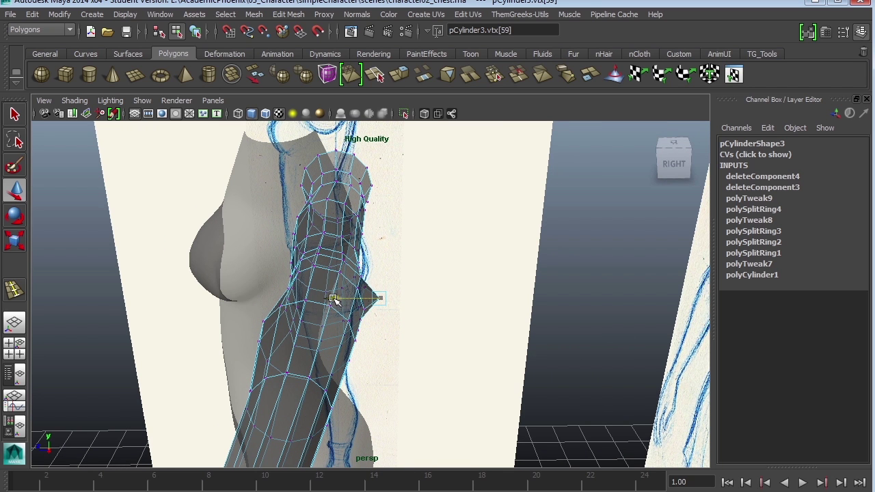
right_click_drag(337, 323, 391, 279)
left_click(355, 351)
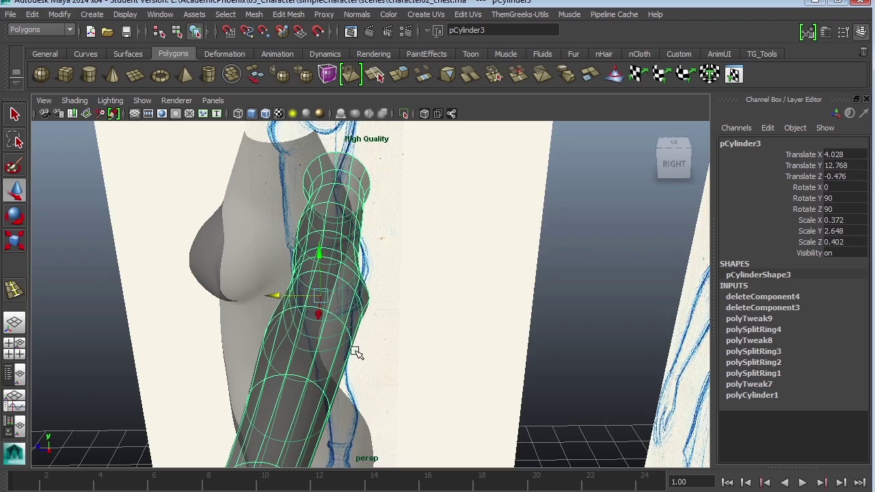
Examine the arm and torso against the full-figure sketch in the front view with nothing selected
mouse_move(356, 351)
left_mouse_down("alt")
mouse_move(492, 347)
mouse_move(398, 343)
mouse_move(490, 332)
mouse_move(601, 340)
mouse_move(567, 297)
mouse_move(376, 316)
mouse_move(474, 328)
mouse_move(448, 325)
left_mouse_up("alt")
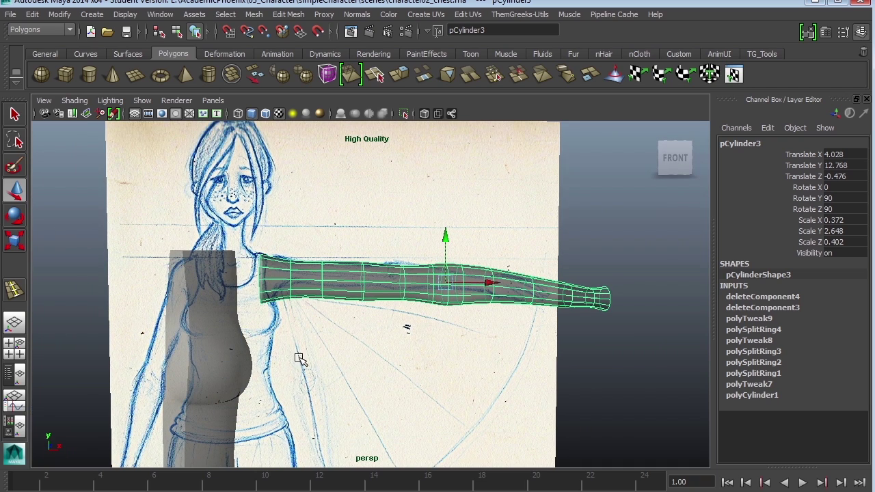
left_click(219, 306)
key("space")
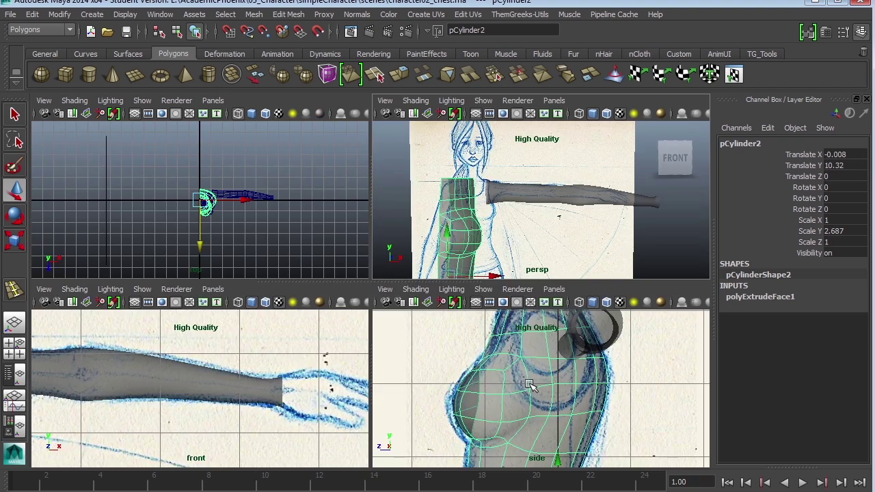
key("space")
middle_click_drag(289, 398, 588, 294, "alt")
right_click_drag(588, 294, 438, 273, "alt")
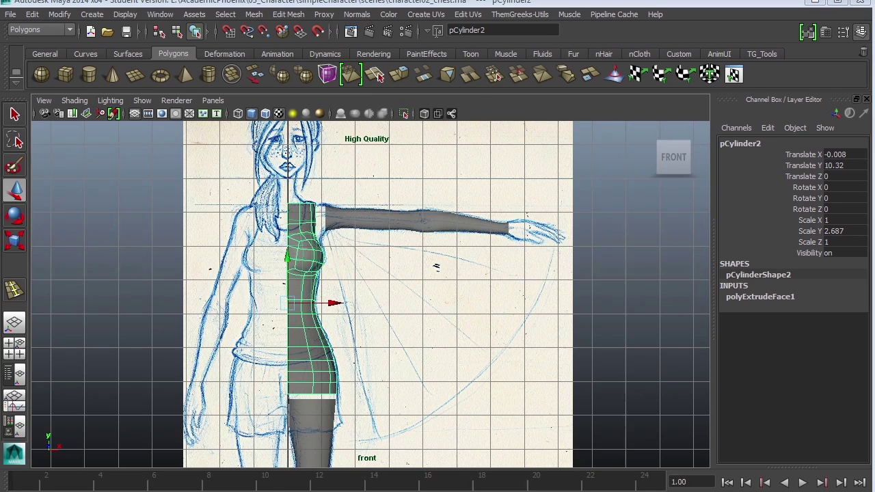
left_click(410, 349)
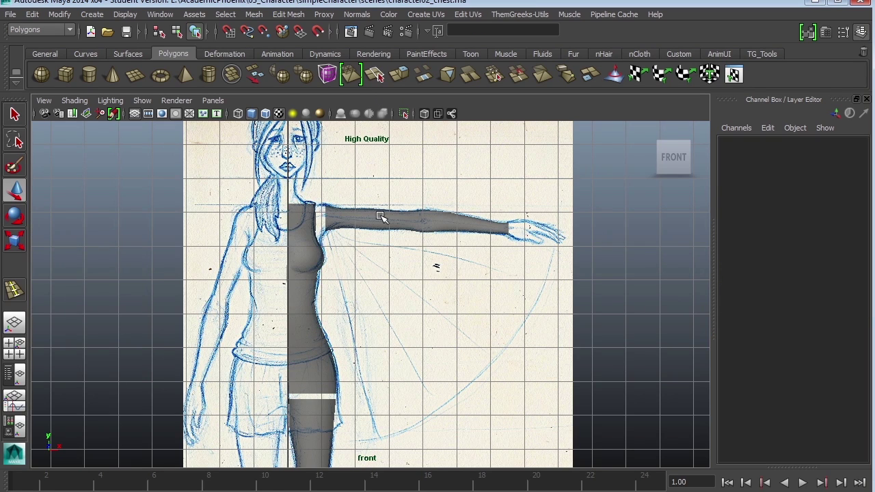